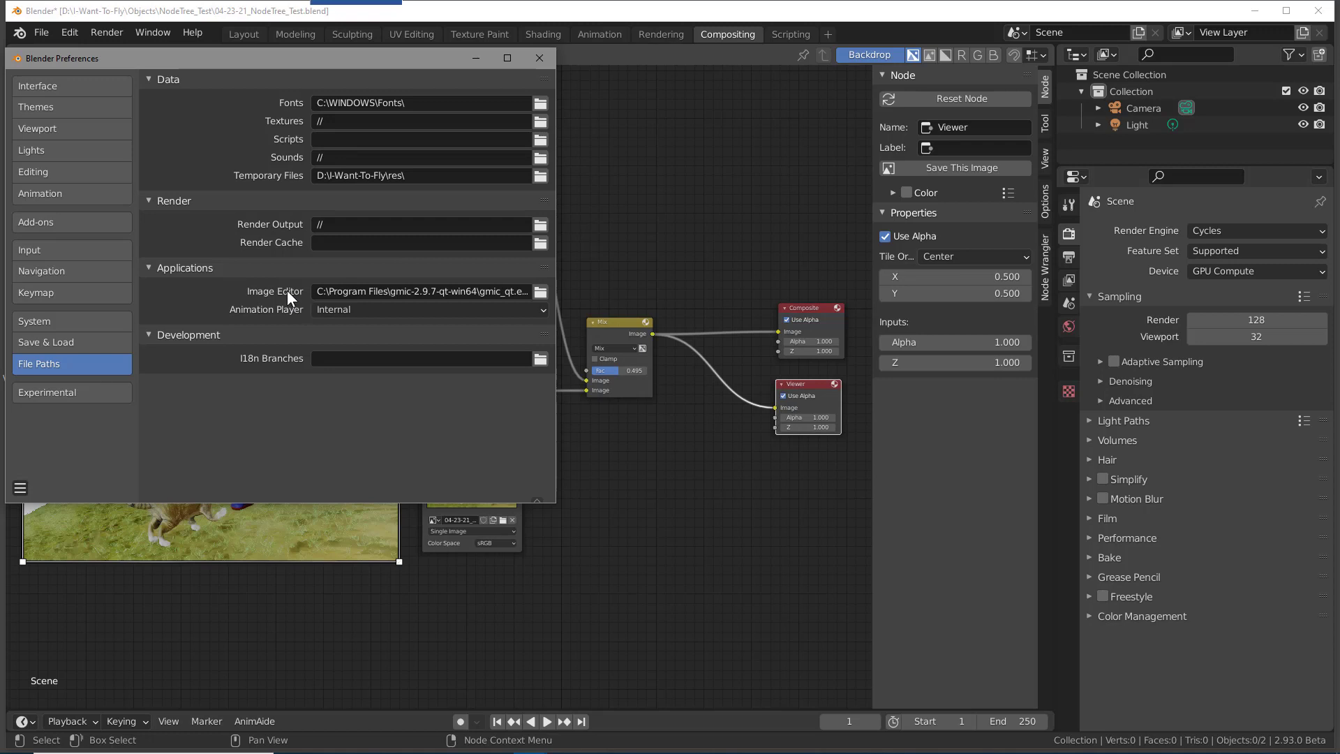
- Set the external image editor to gmic_qt.exe in C:\Program Files\gmic-2.9.7-qt-win64, save the preferences and close them
click(541, 292)
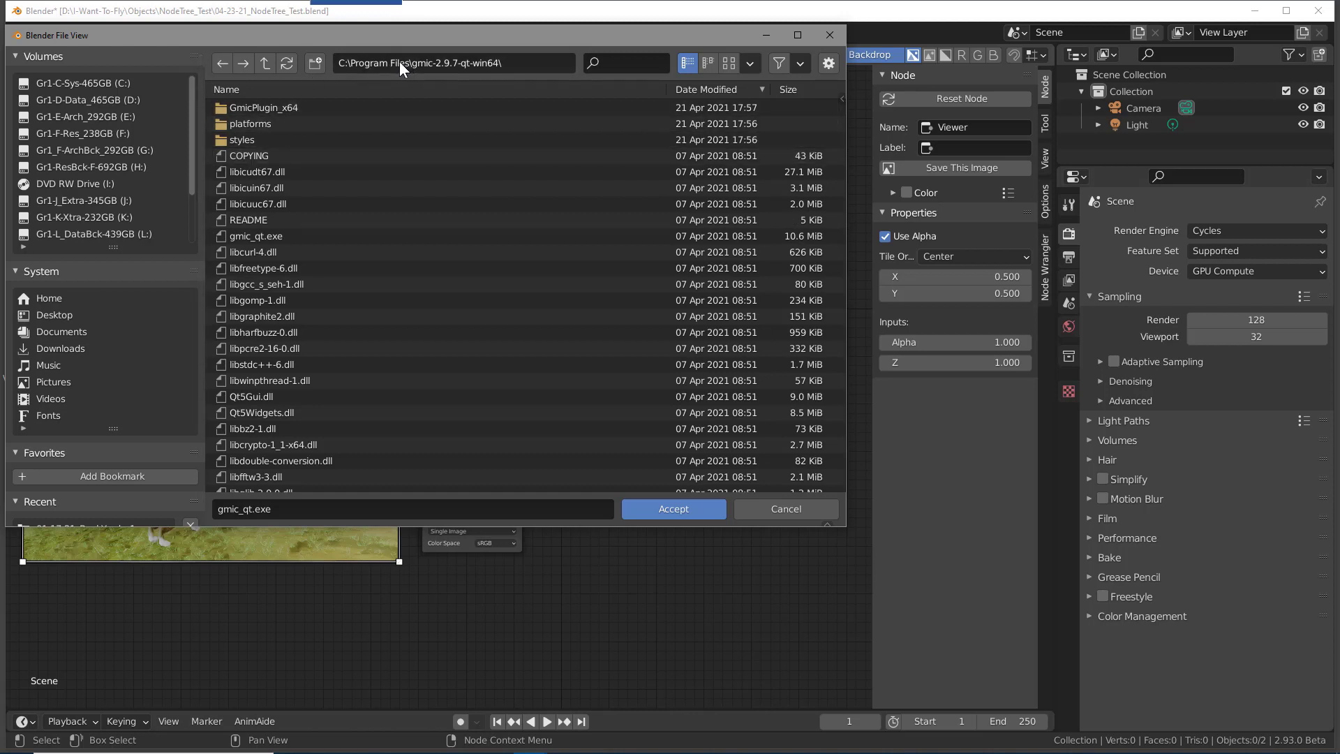
click(287, 236)
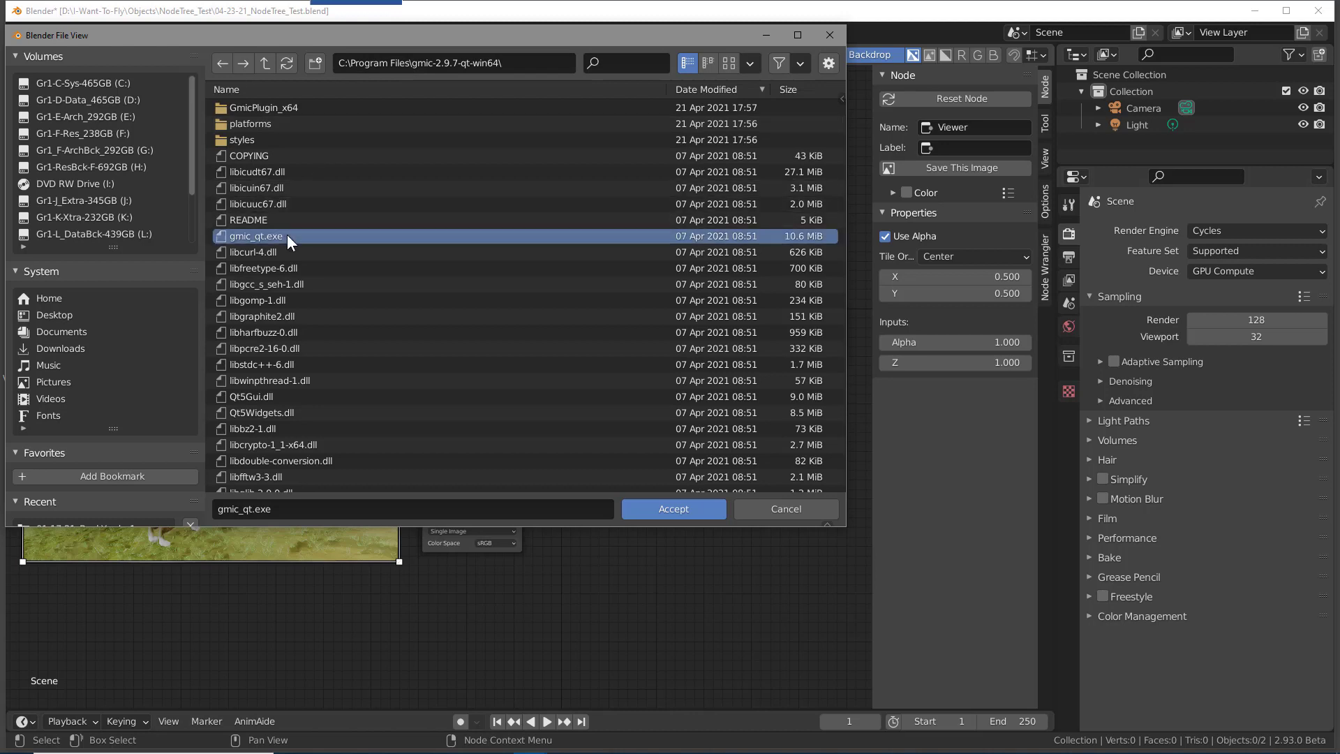
click(658, 510)
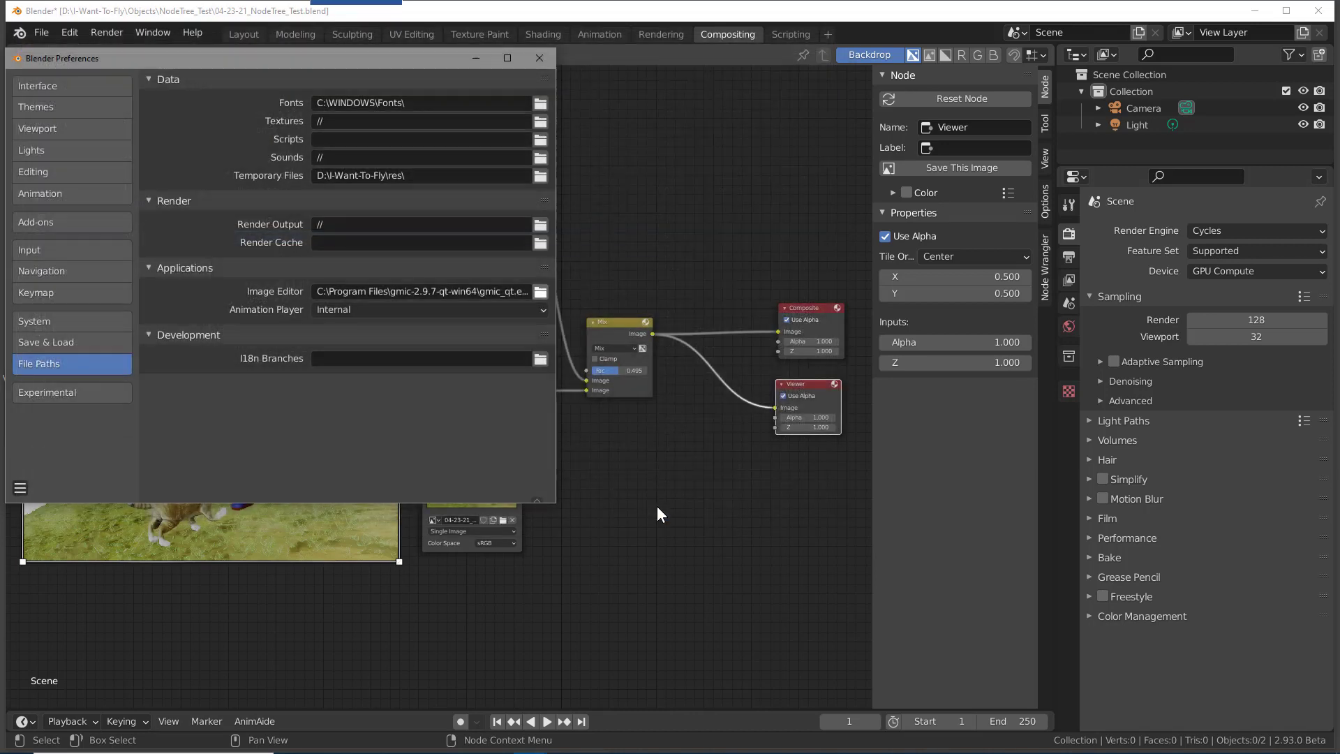
click(21, 485)
click(44, 448)
click(539, 57)
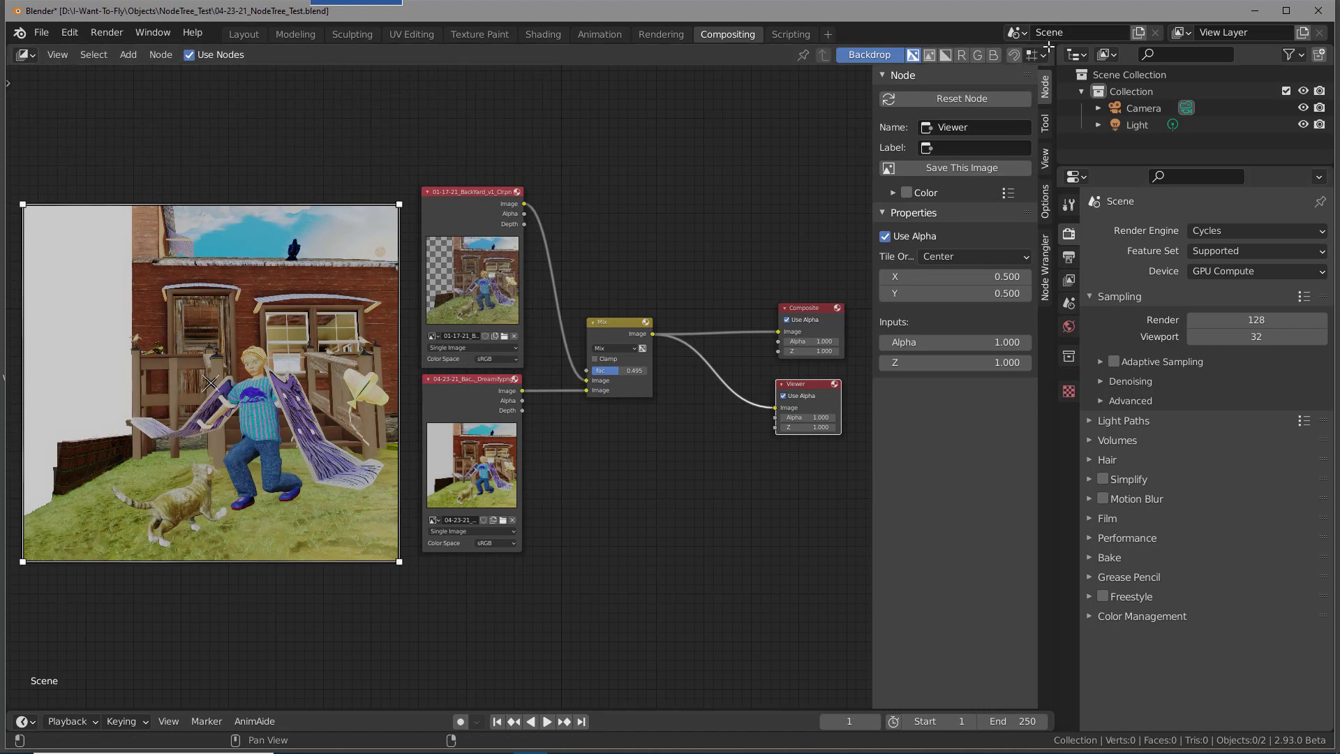
- Split the compositor area vertically near its middle and turn the new right-hand area into an Image Editor
drag(1054, 44, 594, 73)
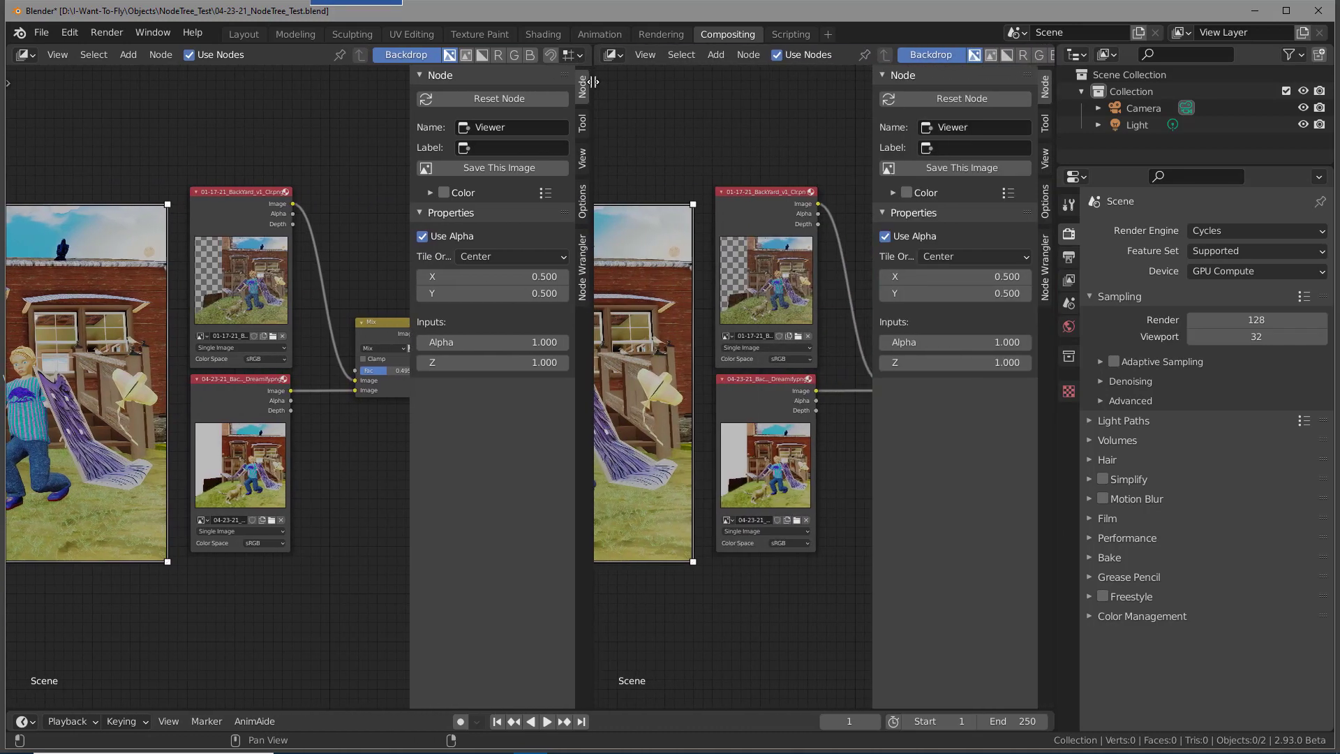
click(612, 55)
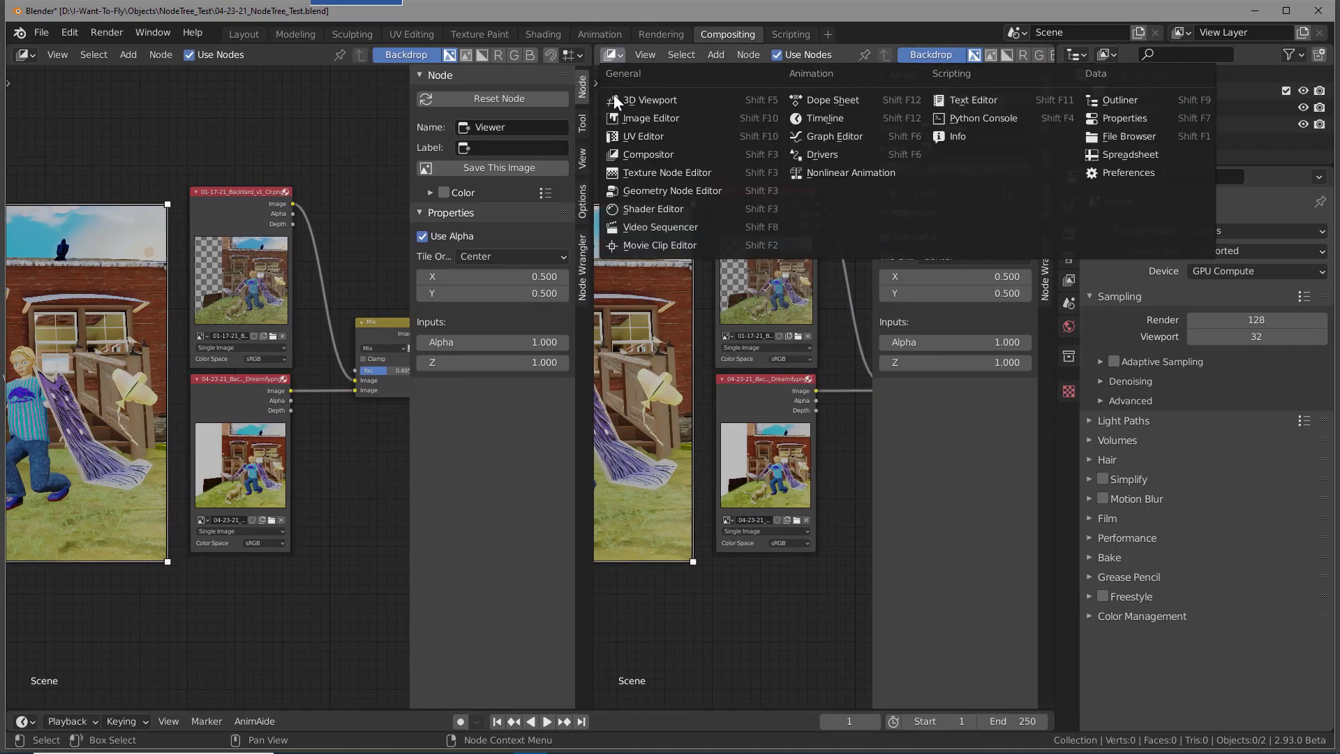
click(614, 118)
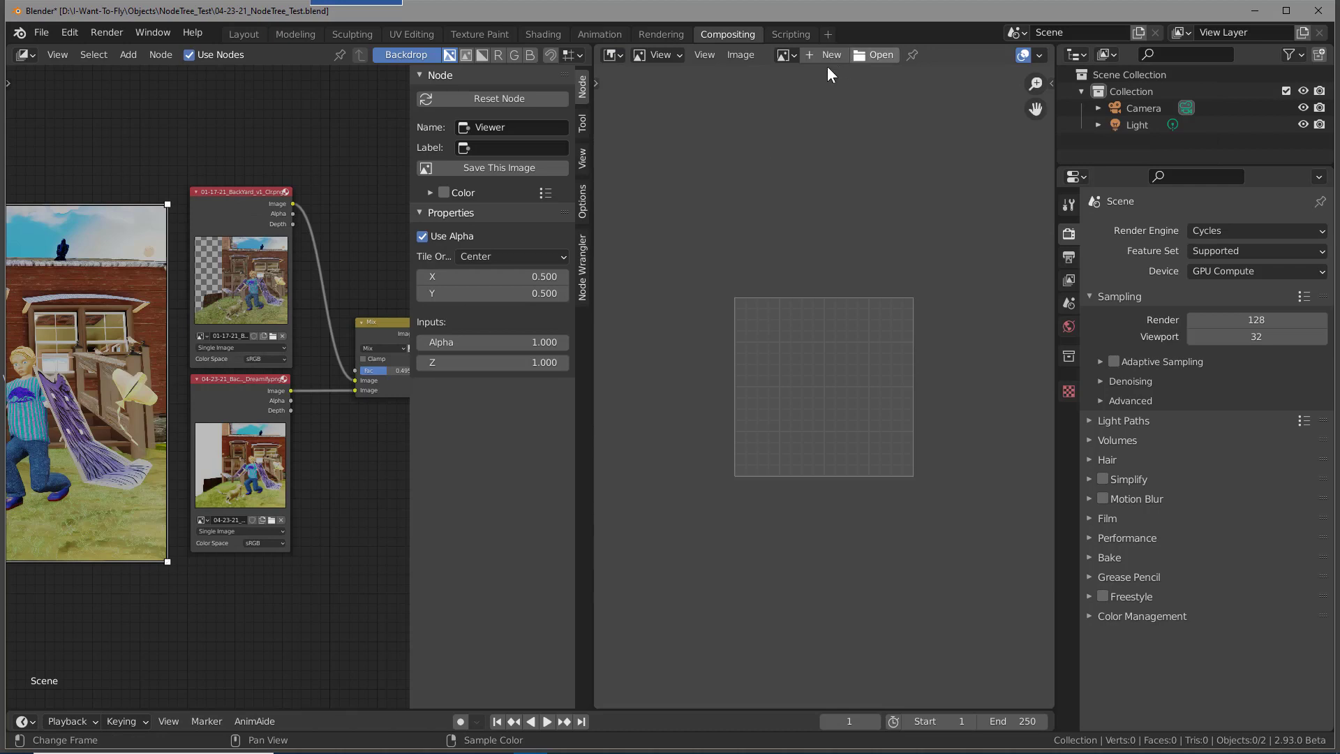
- Display 01-17-21_BackYard_v1_Clr.png in the Image Editor and frame the whole image at a comfortable size
click(786, 55)
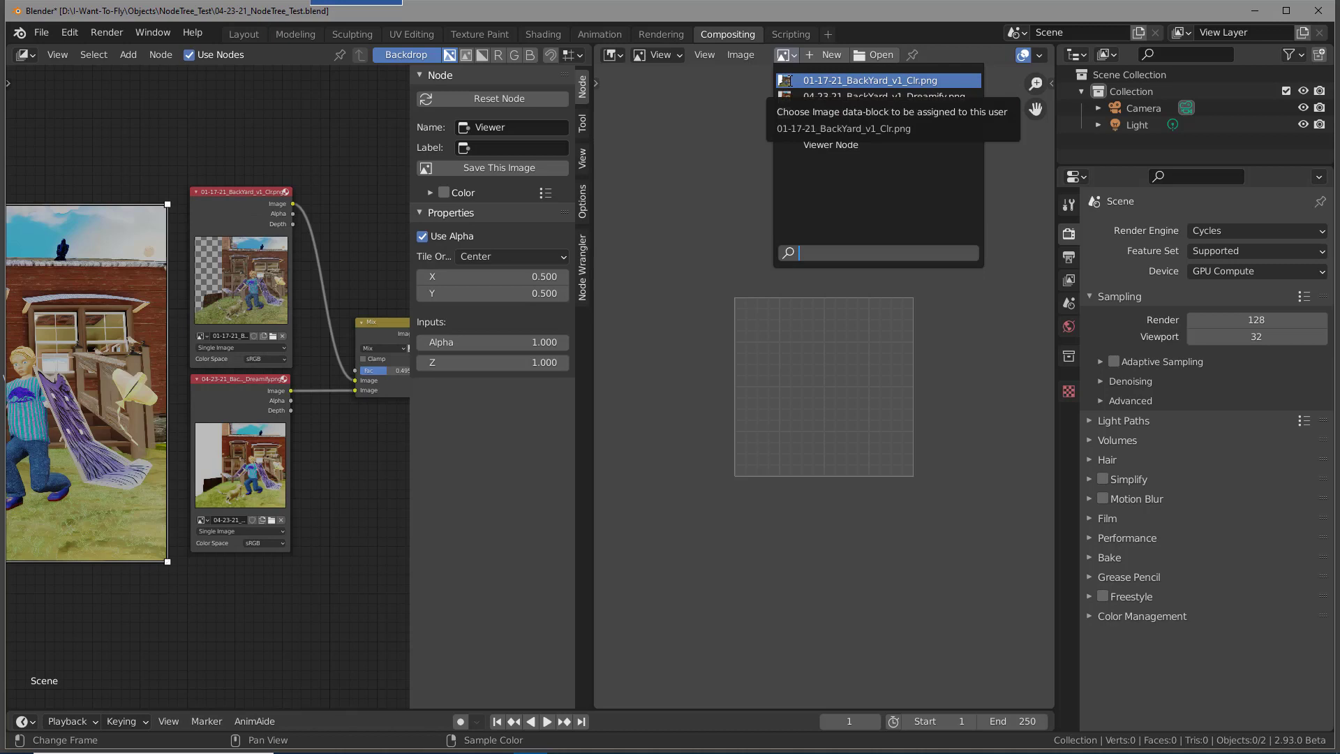
click(787, 81)
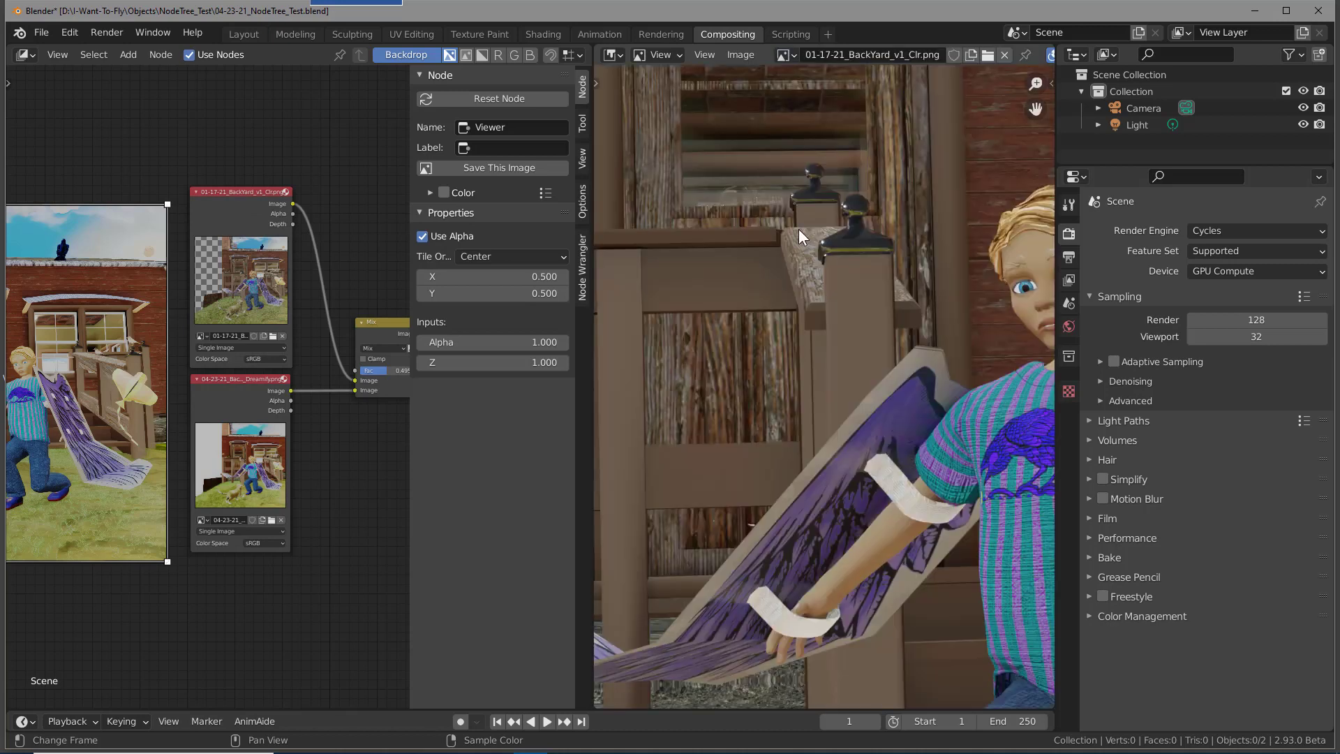
click(709, 57)
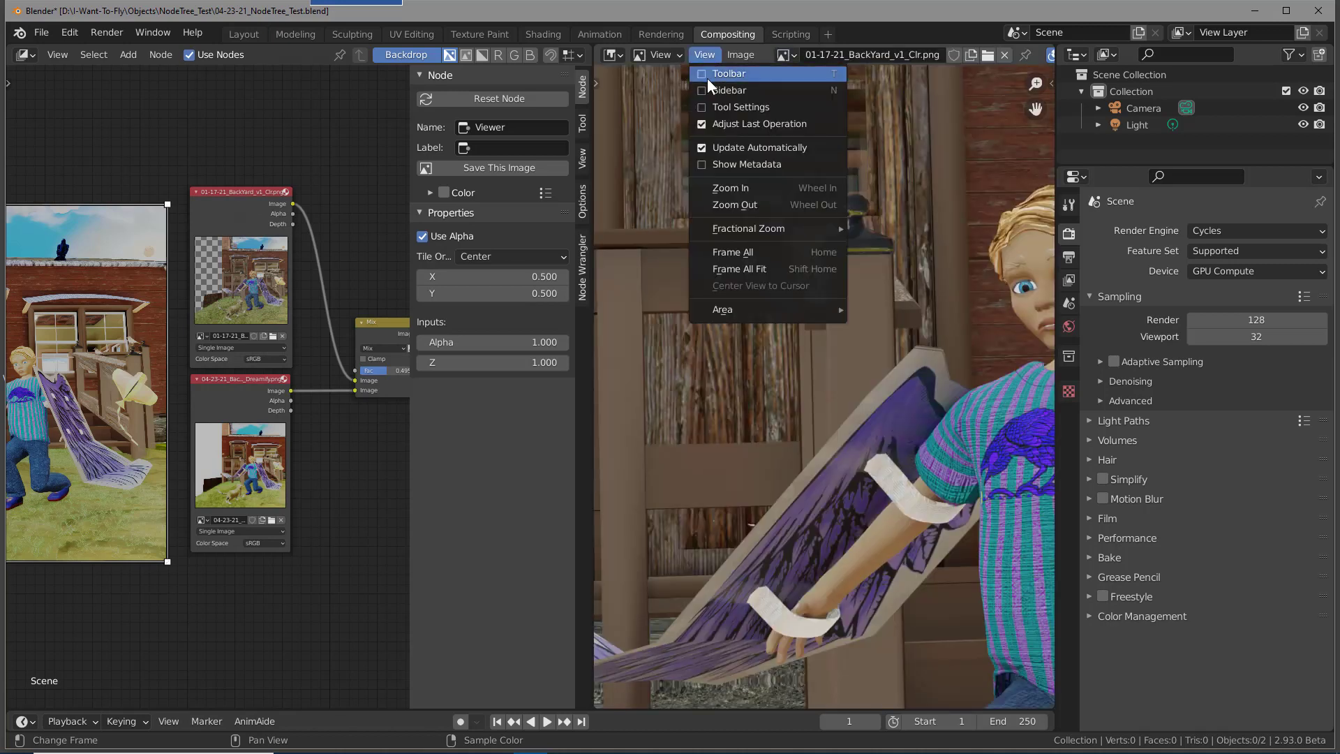
click(733, 252)
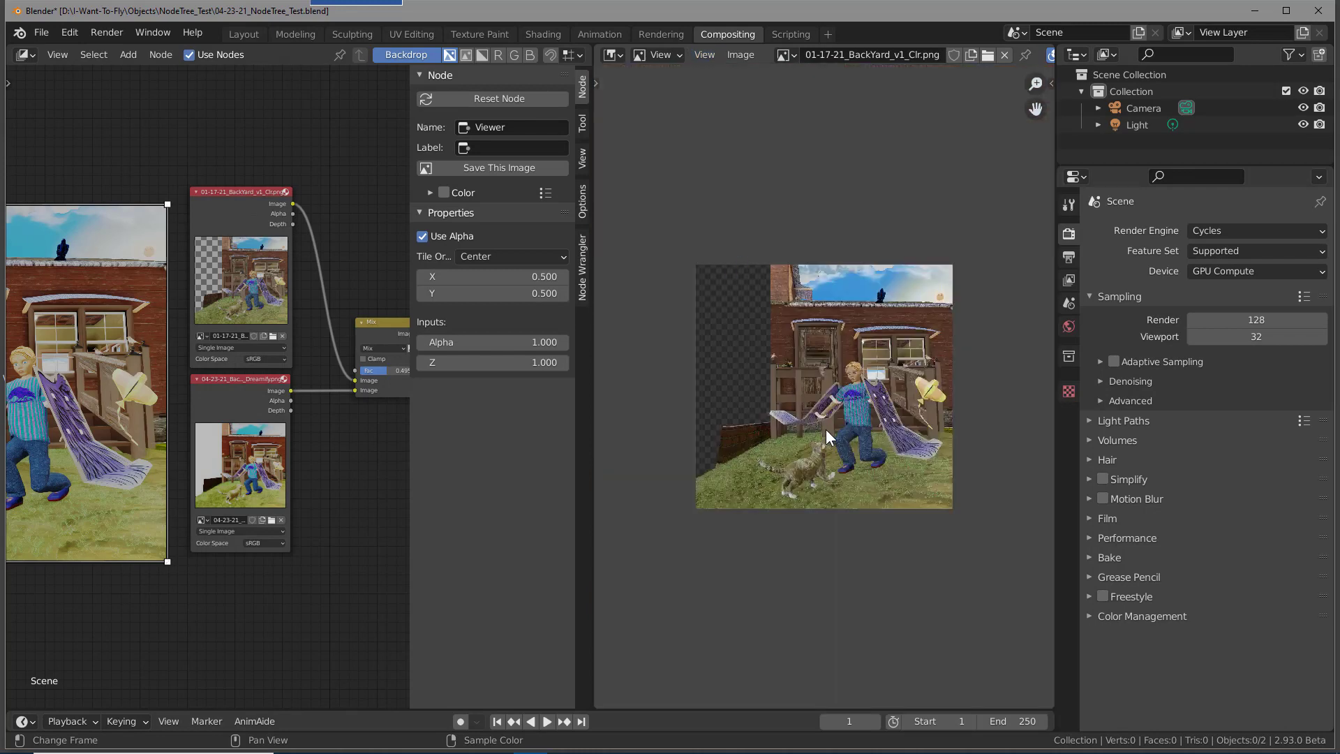
scroll(827, 430, up, 2)
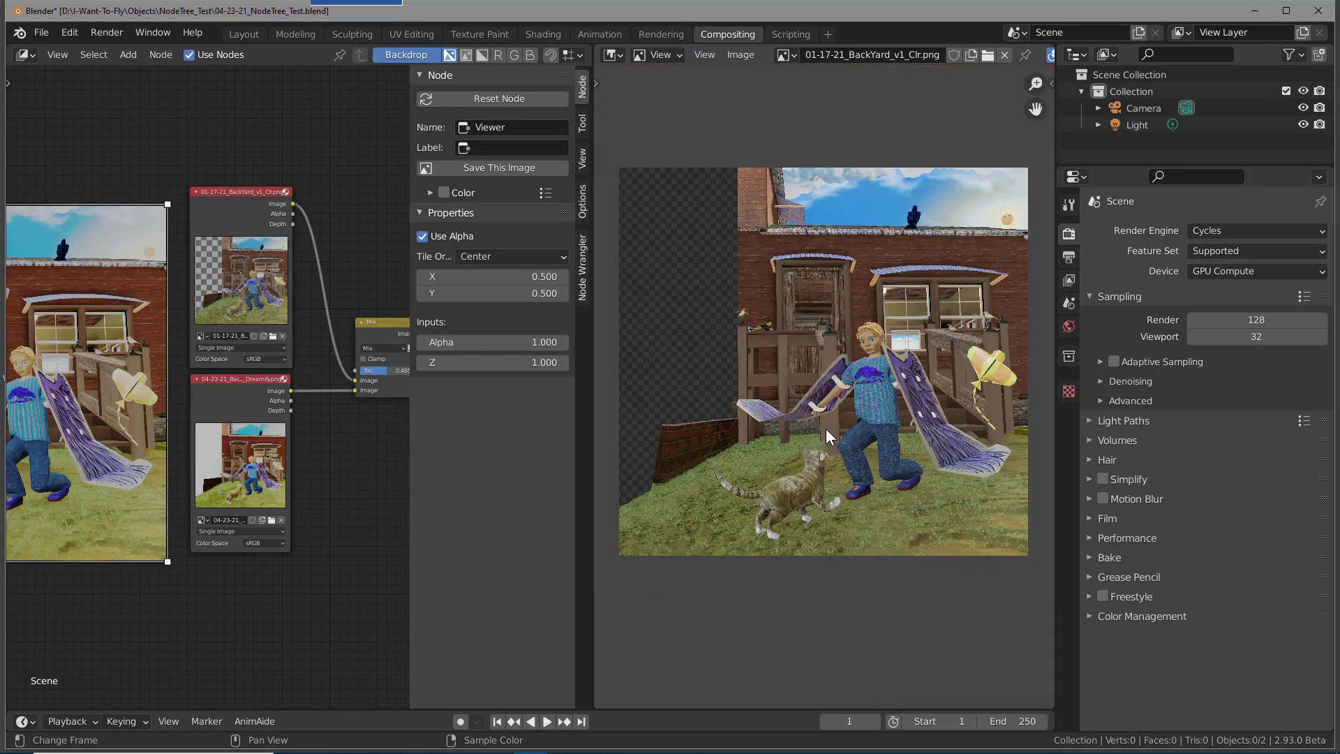
- Edit the displayed image externally in G'MIC-Qt and apply the Sketch filter with the Color on White model
click(740, 59)
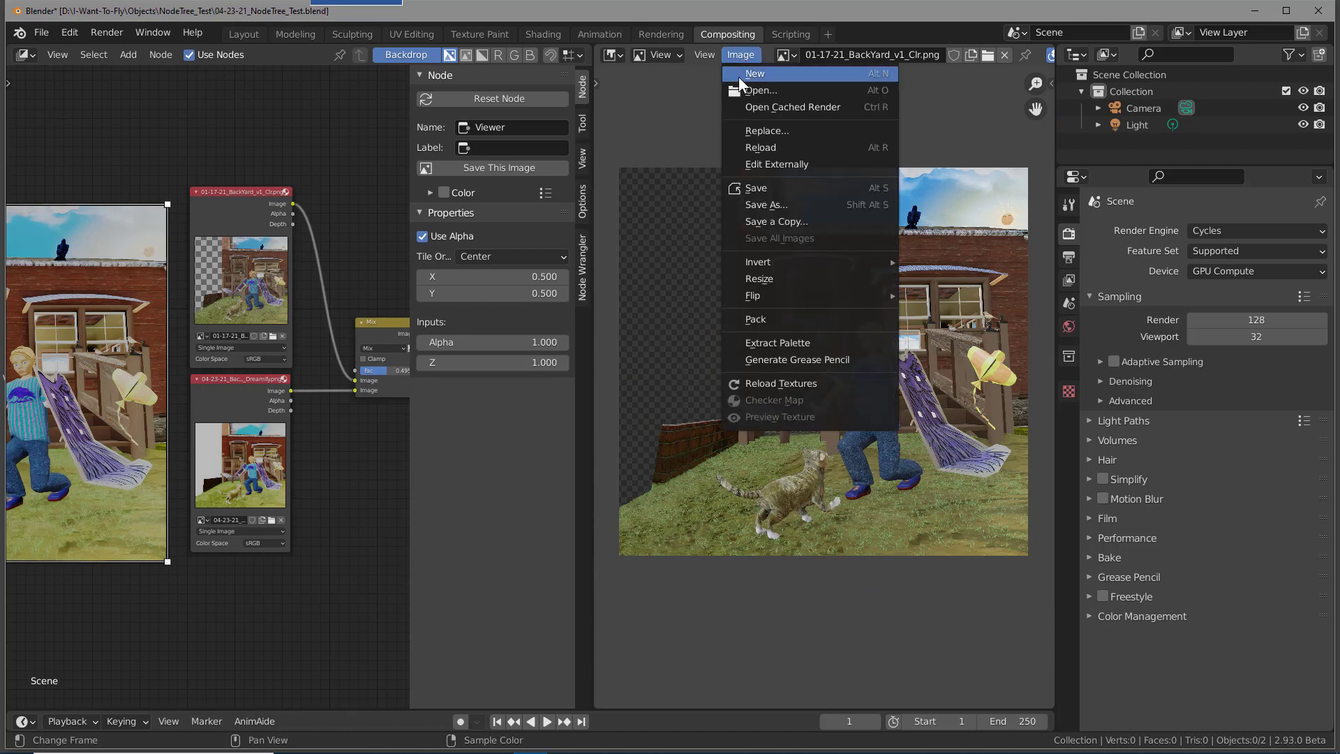
click(783, 165)
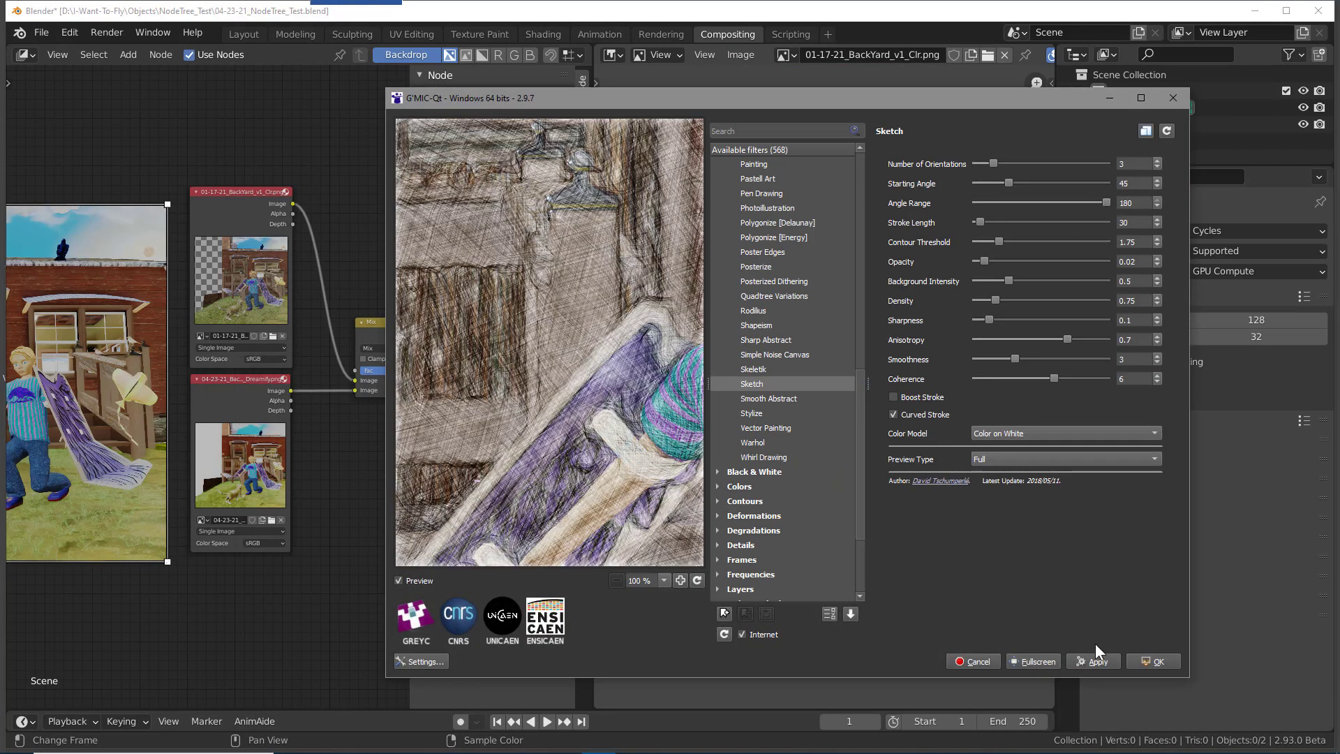
click(1156, 661)
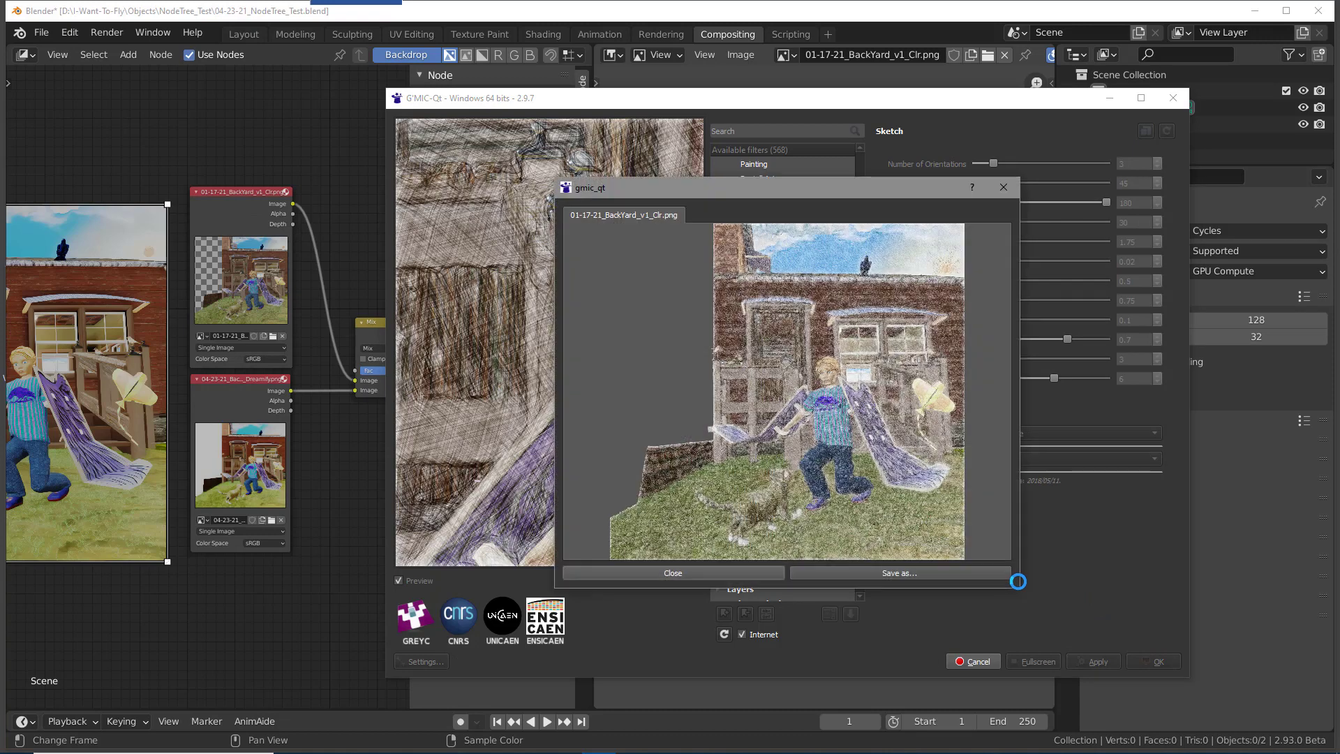
- Start saving the filtered image and browse to D:\I-Want-To-Fly\Renders\01-17-21_BackYard_v1 as the destination folder
click(907, 568)
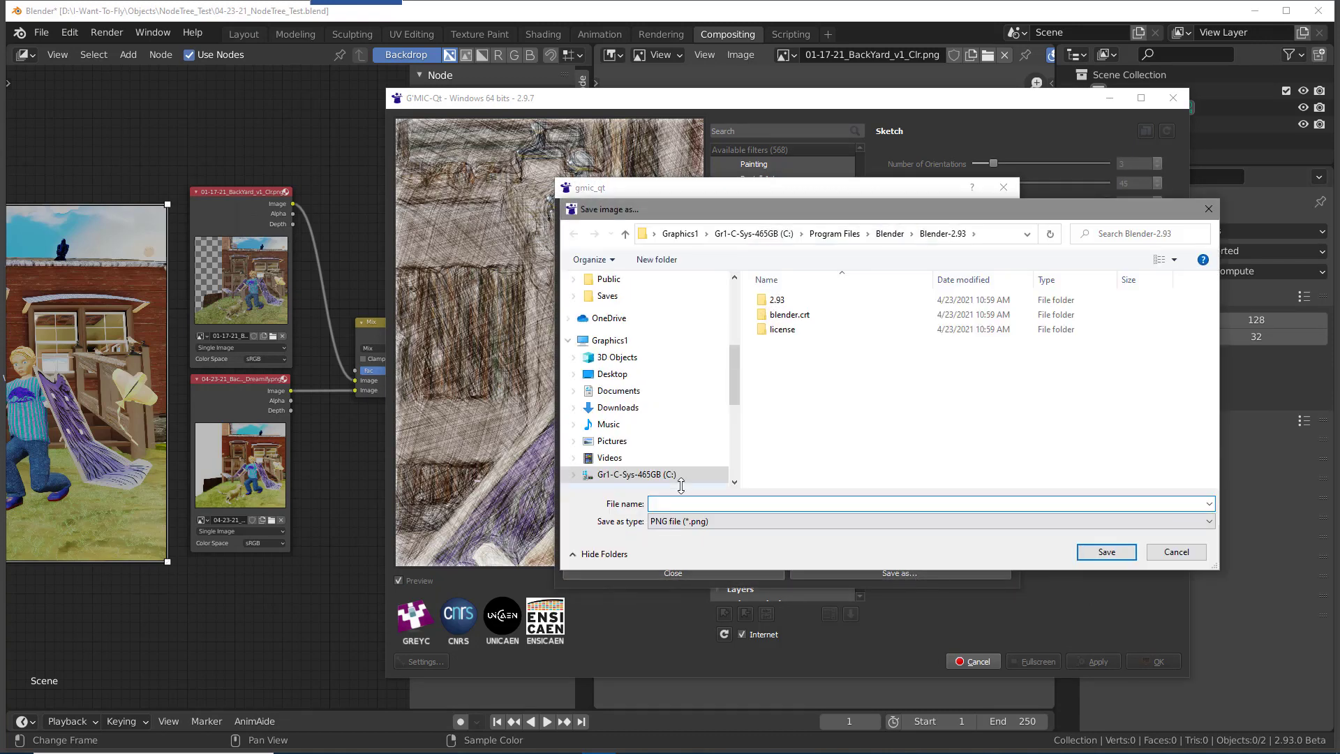
scroll(660, 472, down, 2)
click(653, 459)
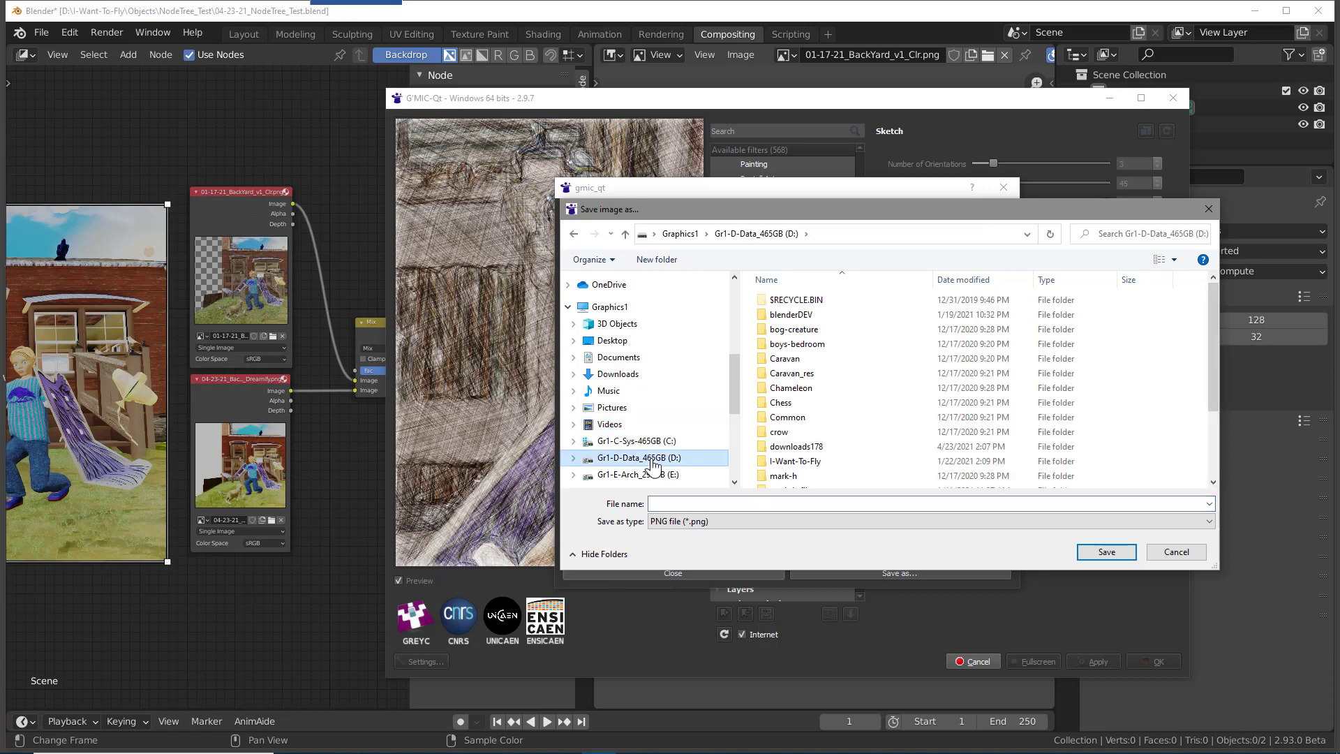
double_click(843, 461)
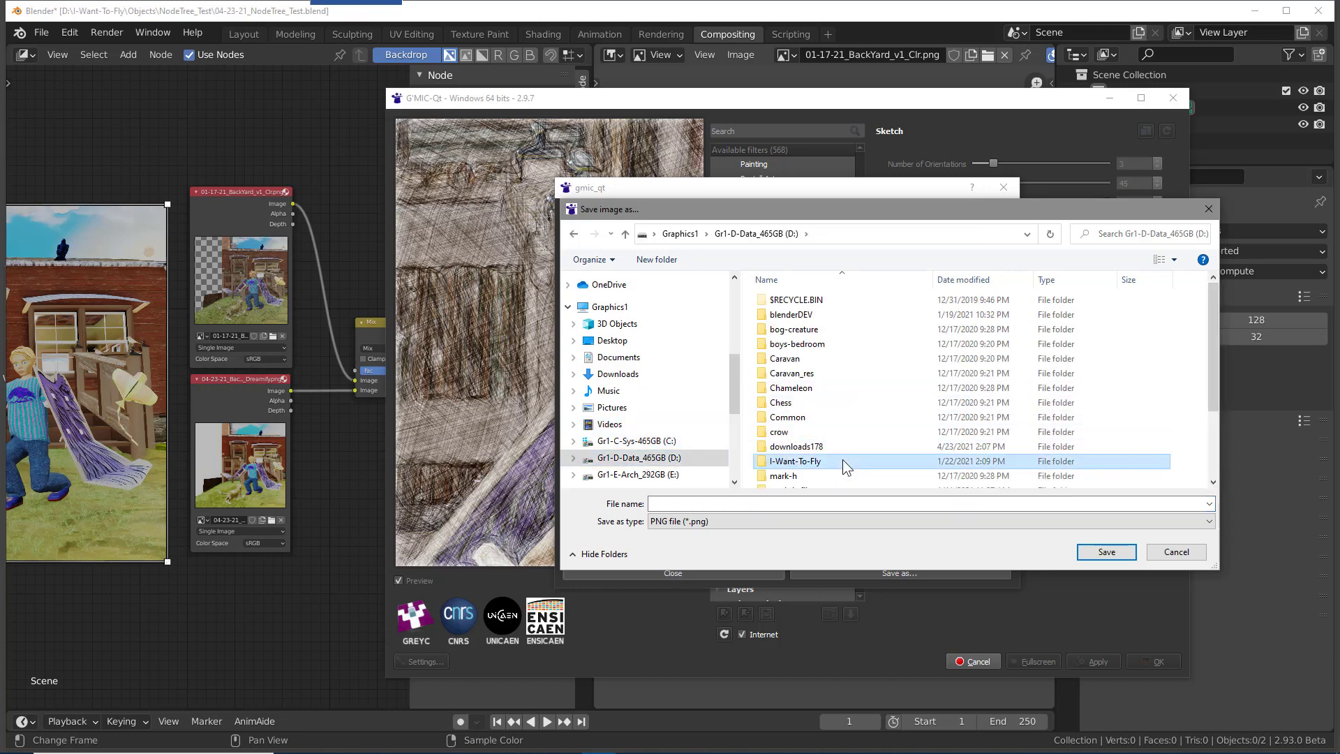
double_click(835, 359)
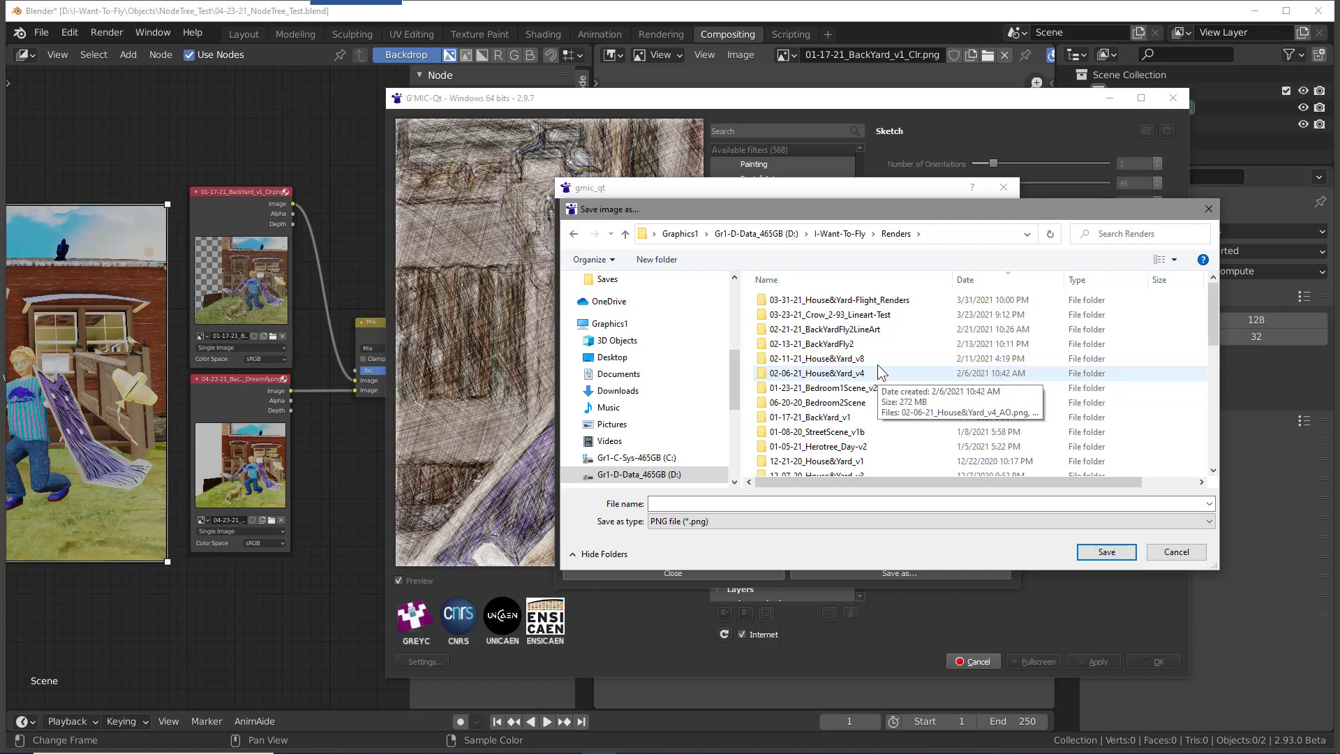
scroll(885, 320, down, 6)
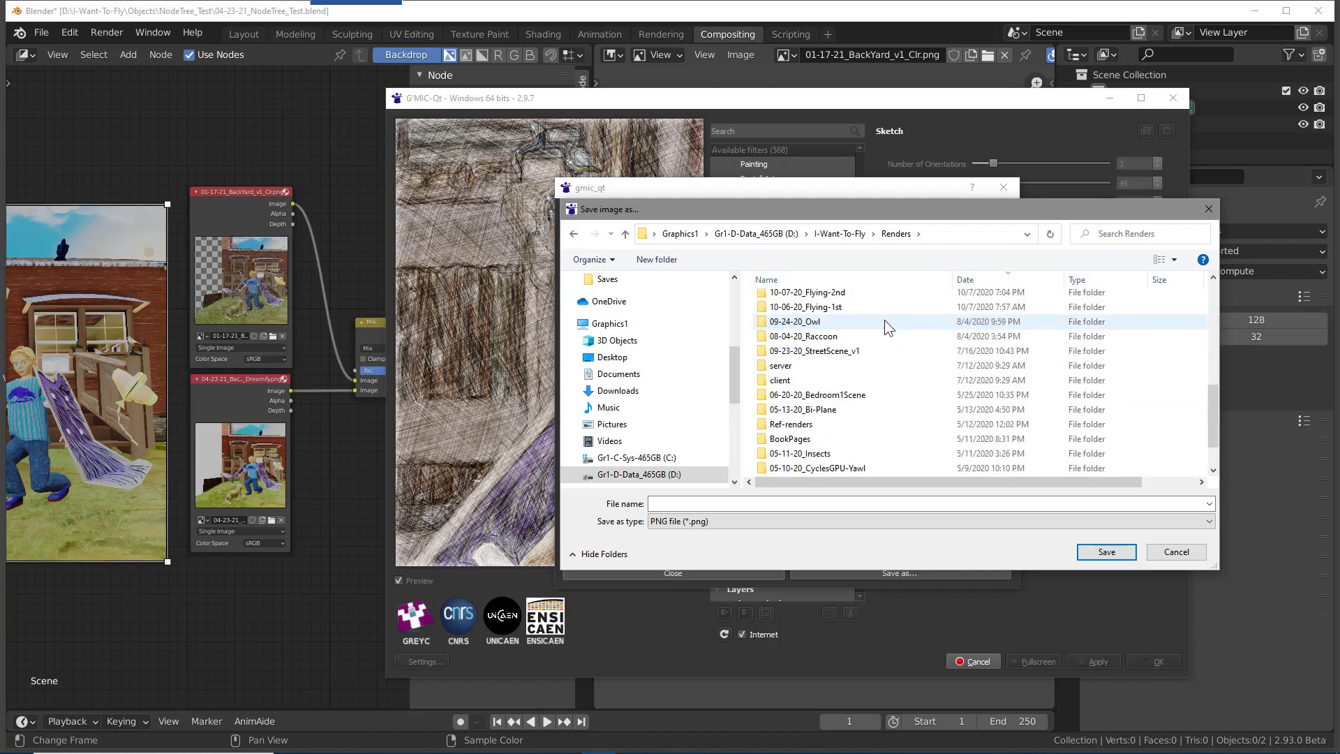
scroll(885, 320, up, 6)
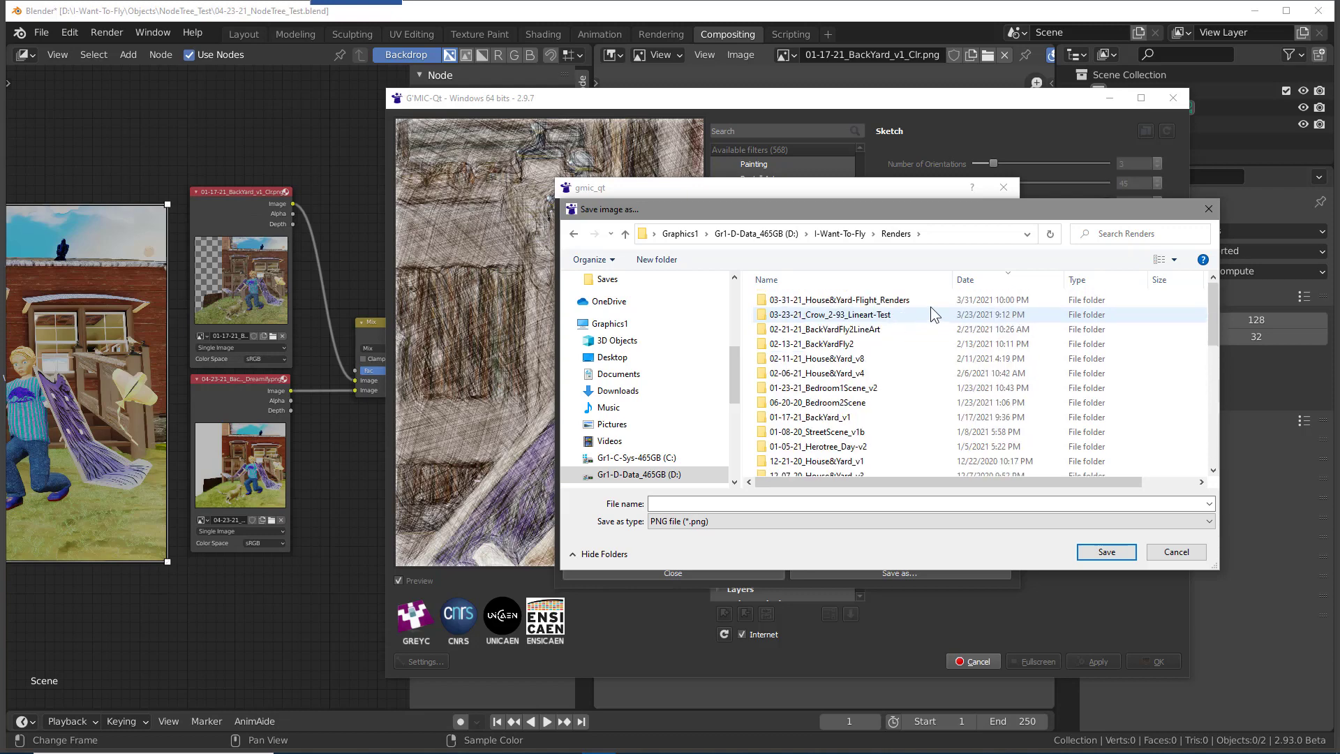
click(984, 278)
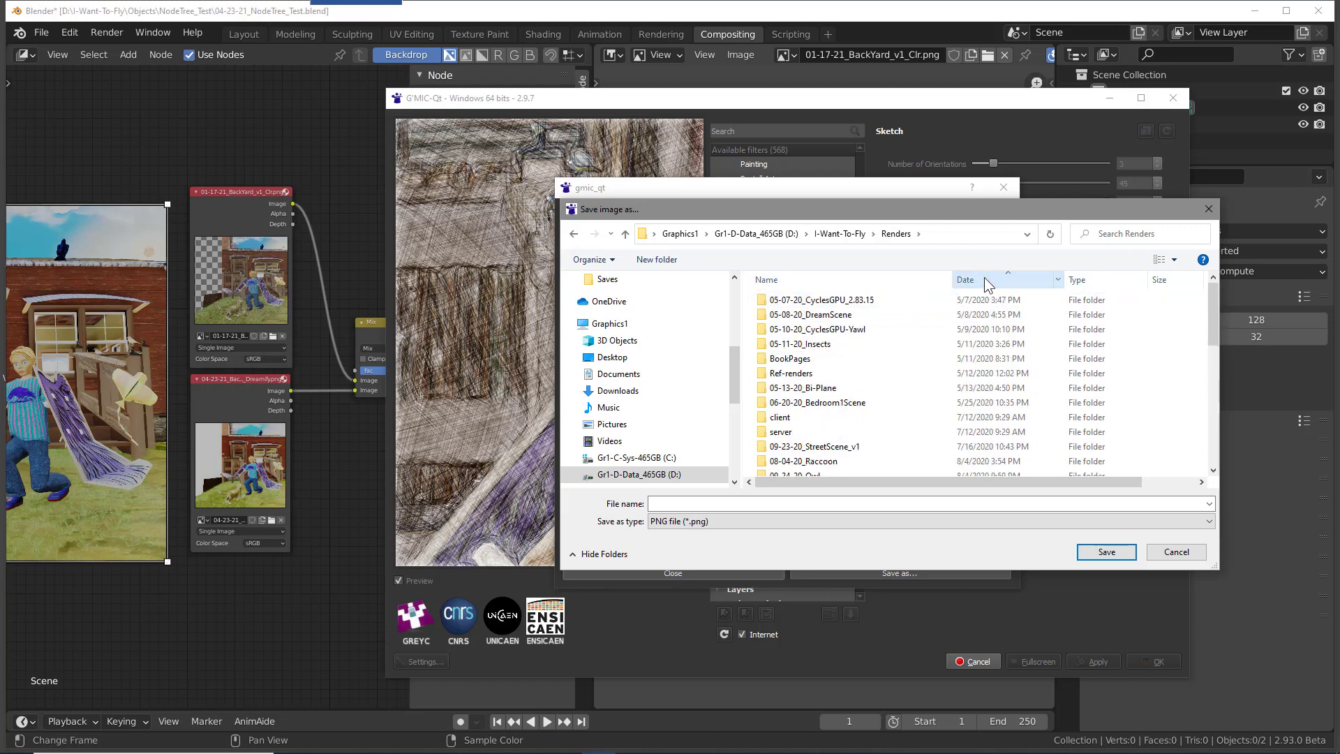
click(984, 278)
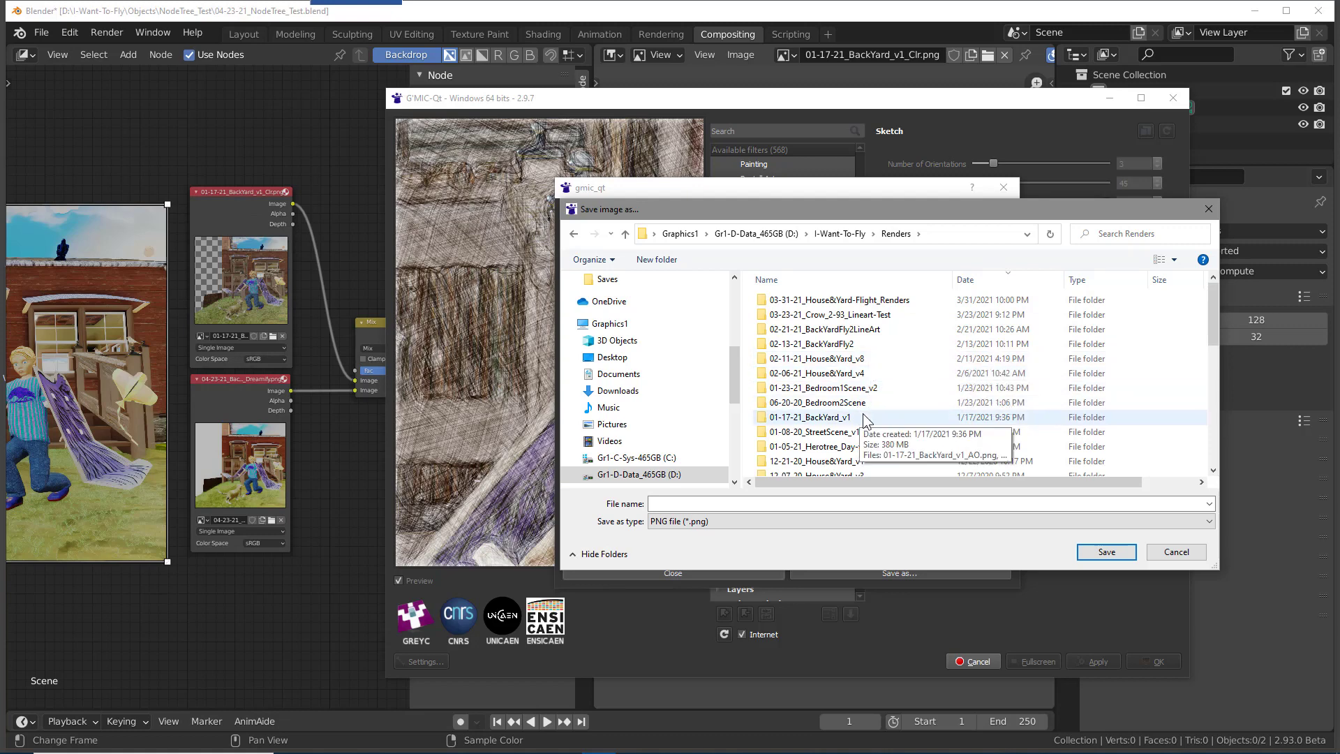
double_click(838, 417)
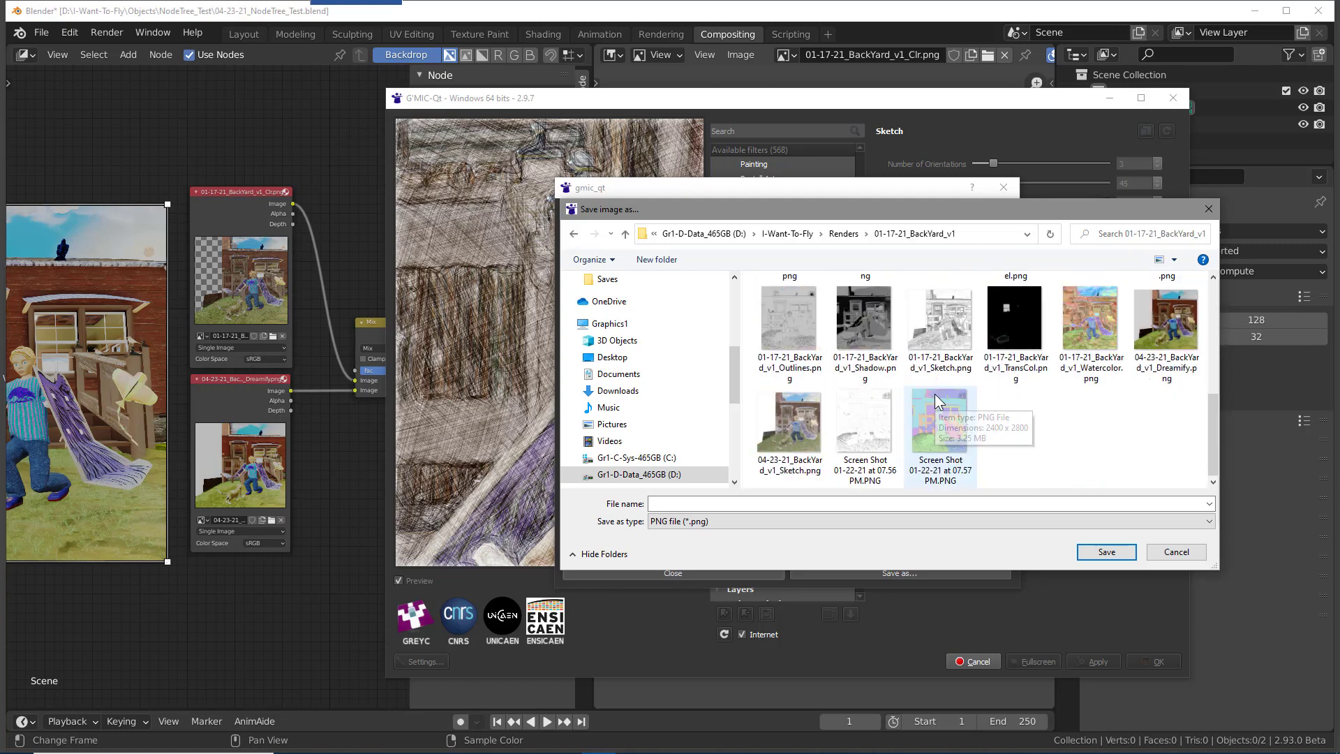
- Save the result over the existing 04-23-21_BackYard_v1_Sketch.png and close the G'MIC output window
click(794, 442)
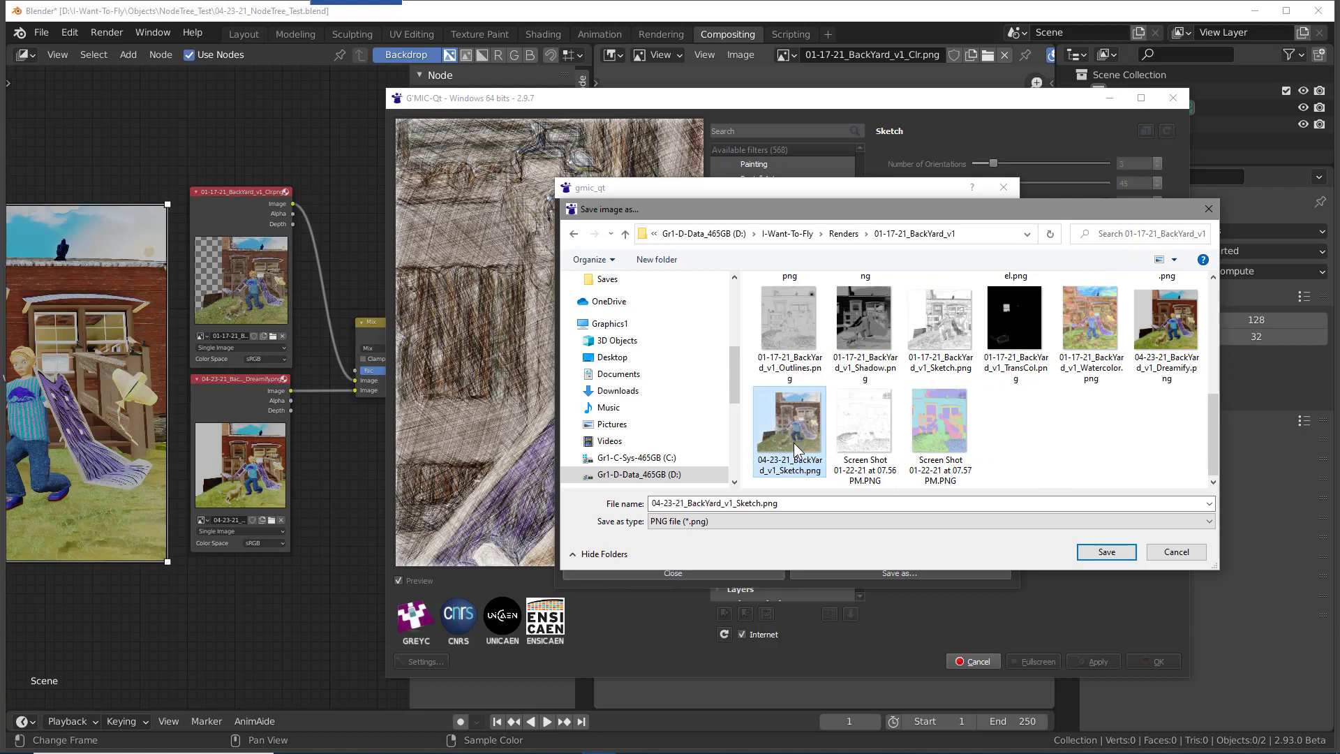
click(1111, 549)
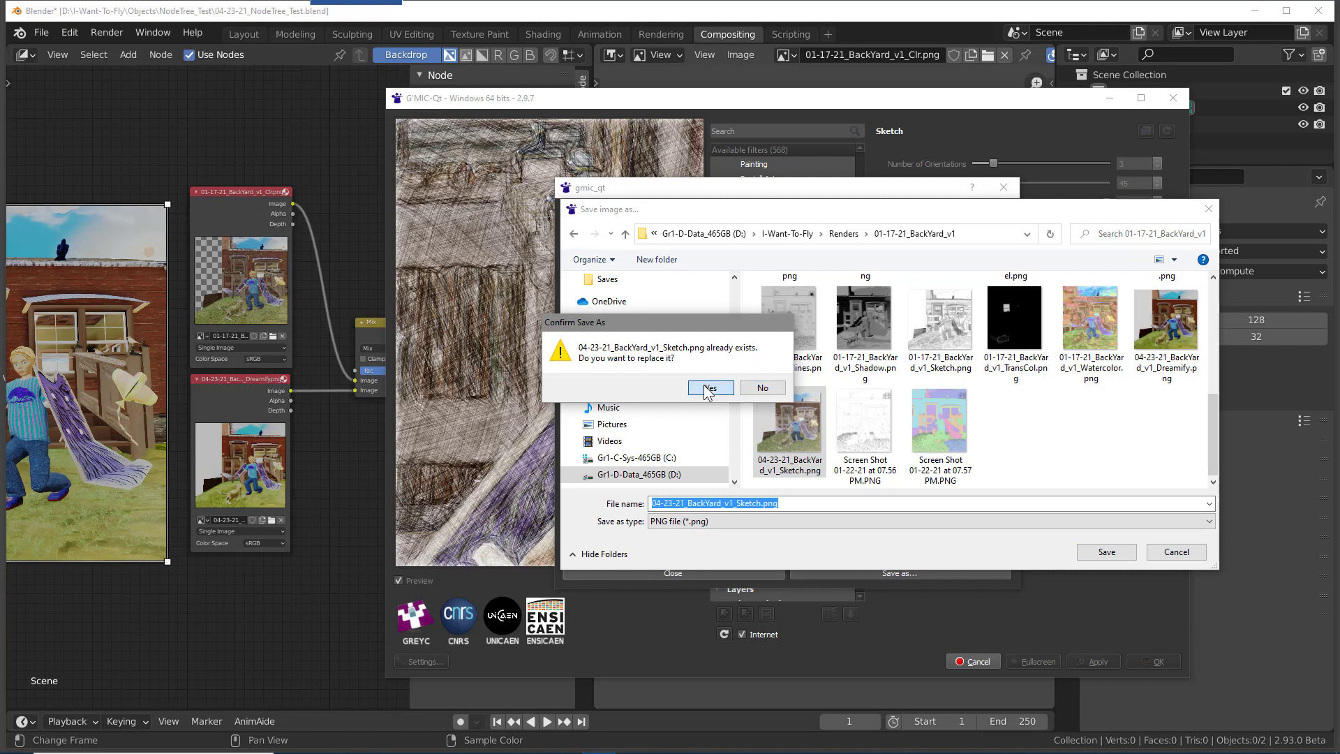
click(707, 390)
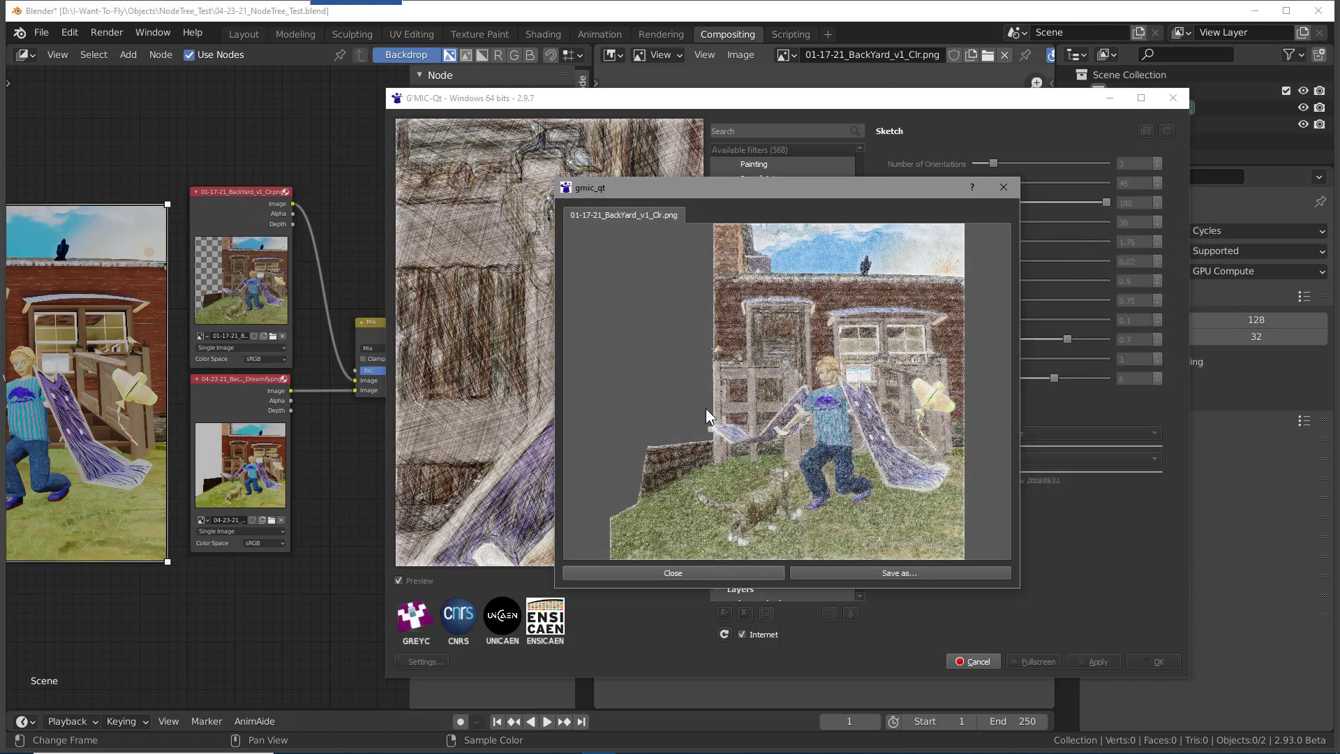
click(686, 571)
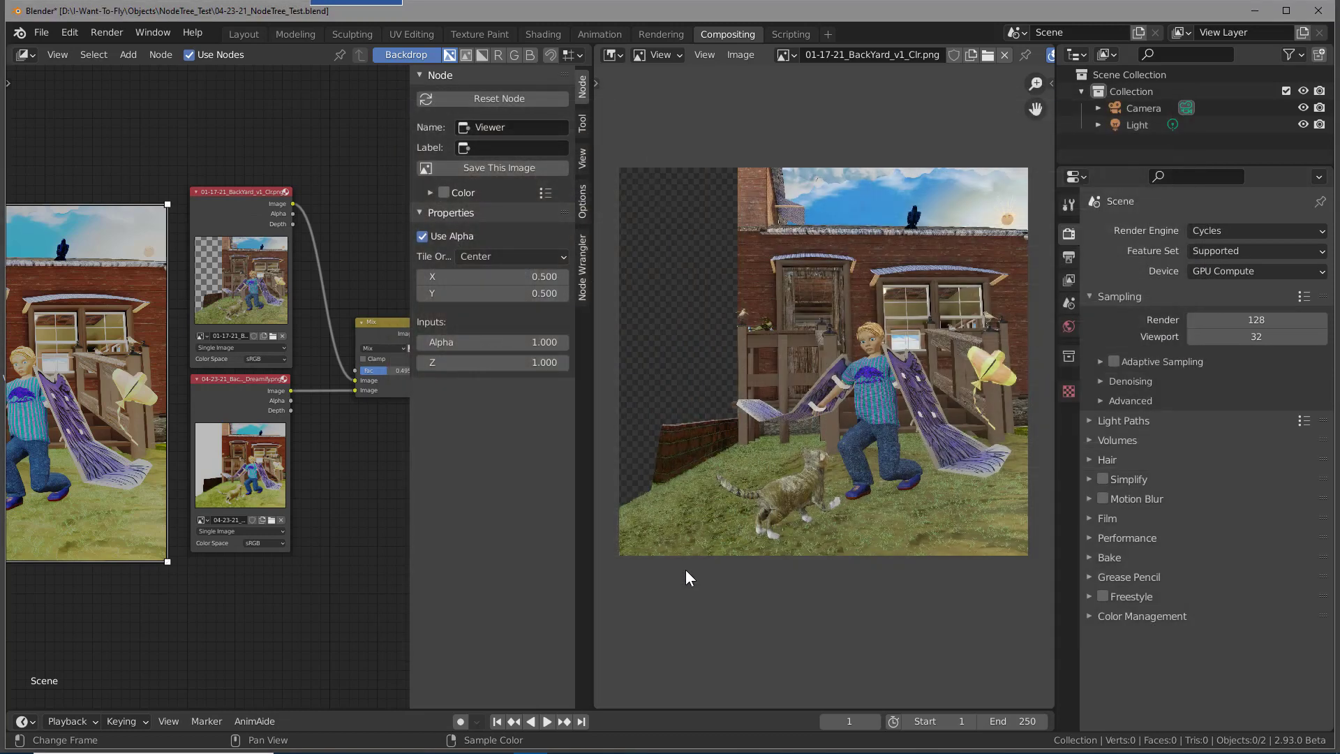
- Join the Image Editor area back into the compositor so the node editor fills the space again
right_click(593, 119)
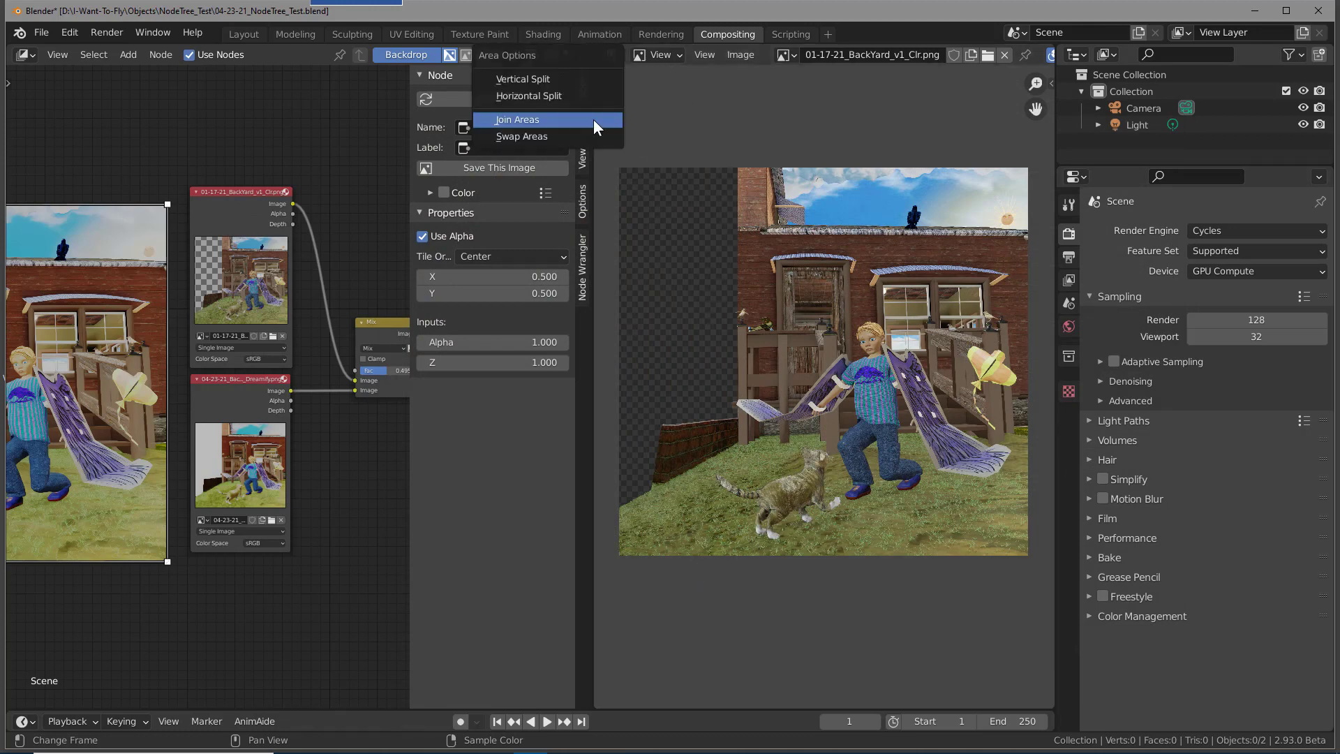
click(593, 119)
click(607, 119)
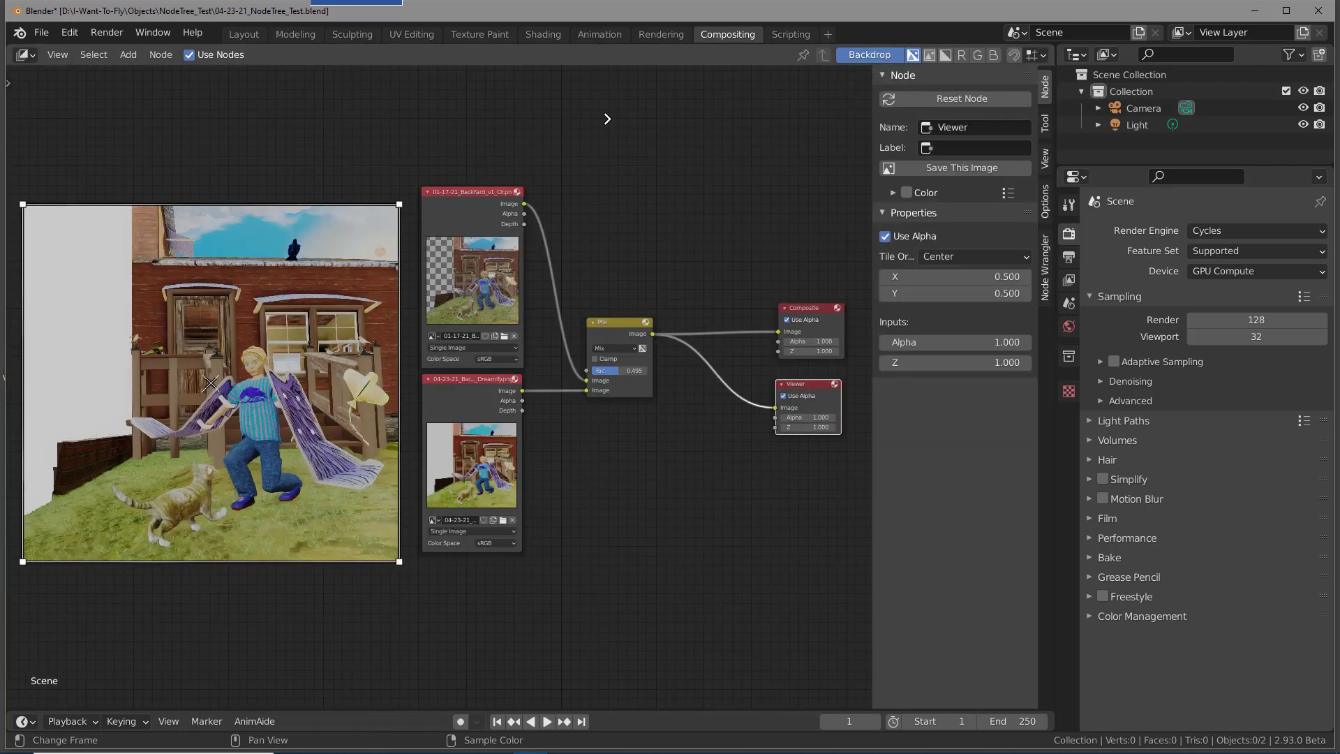
- Duplicate the Dreamify image node and place the copy below the Mix node
click(455, 379)
right_click(455, 380)
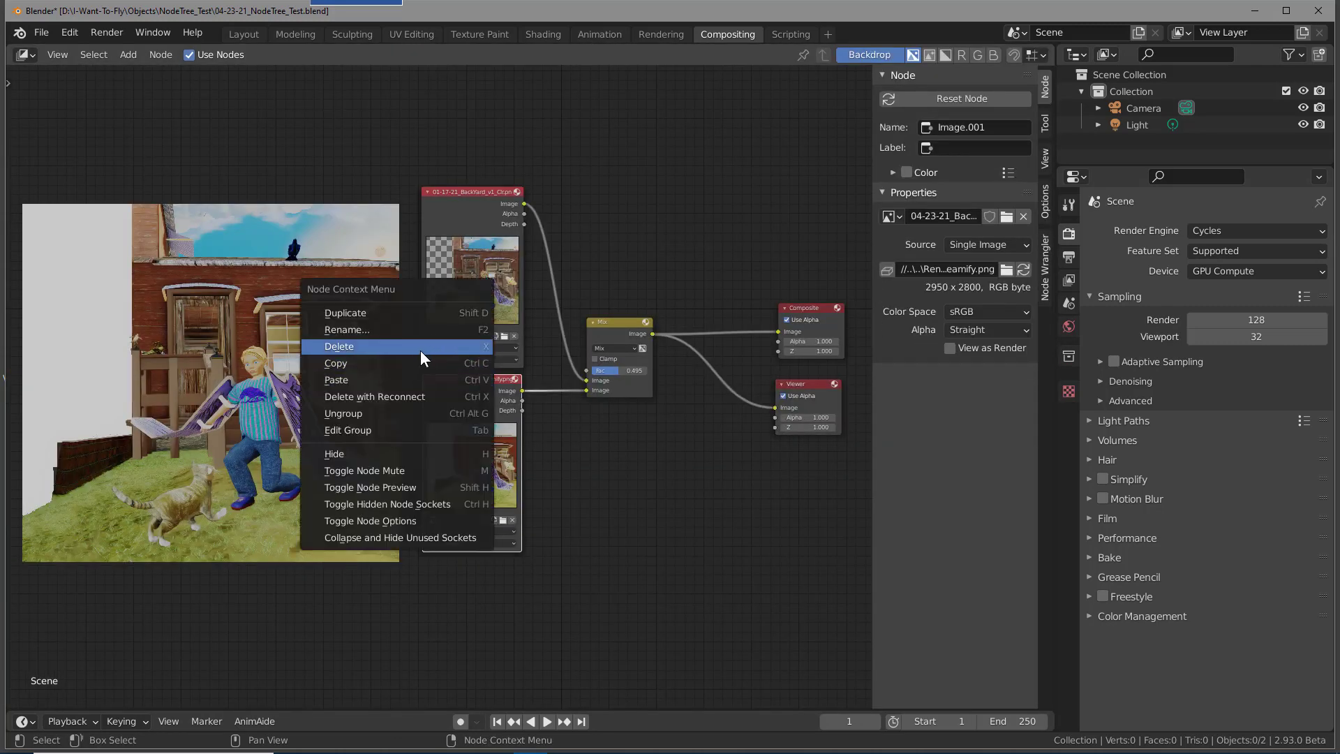
click(375, 314)
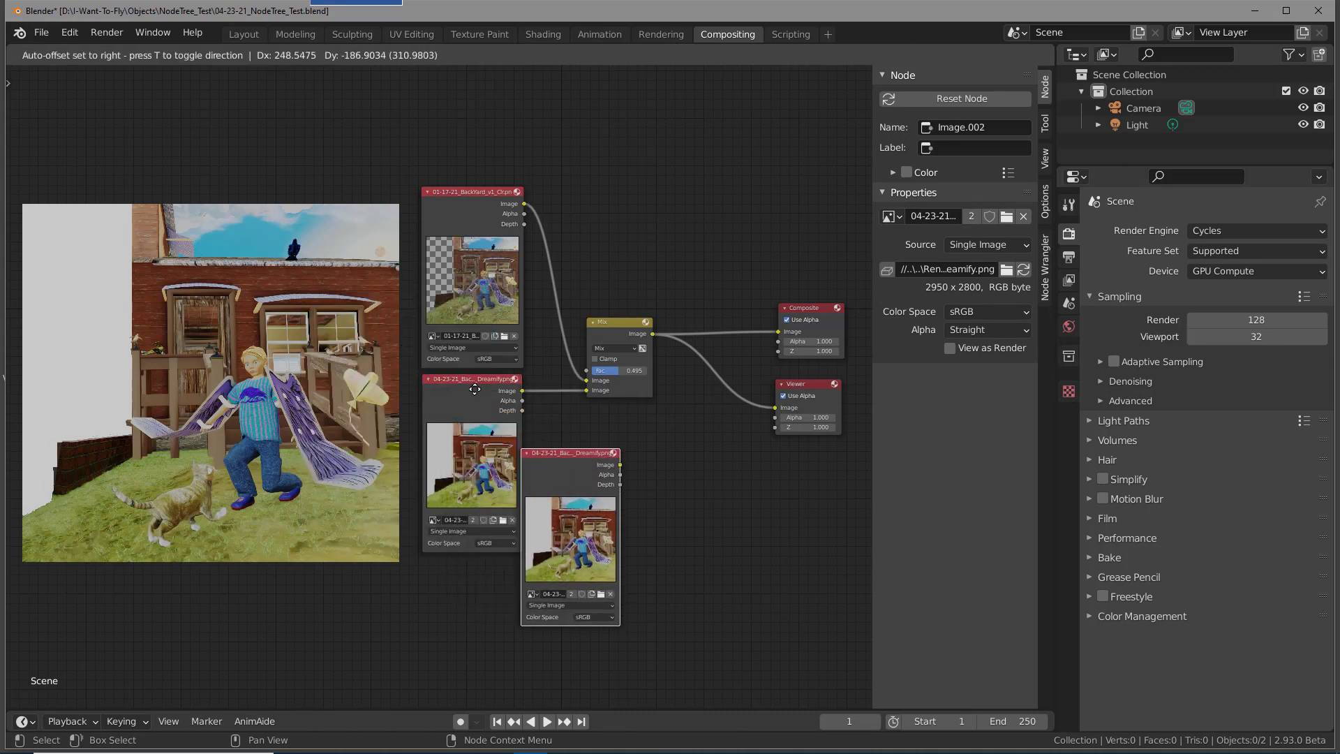
click(490, 418)
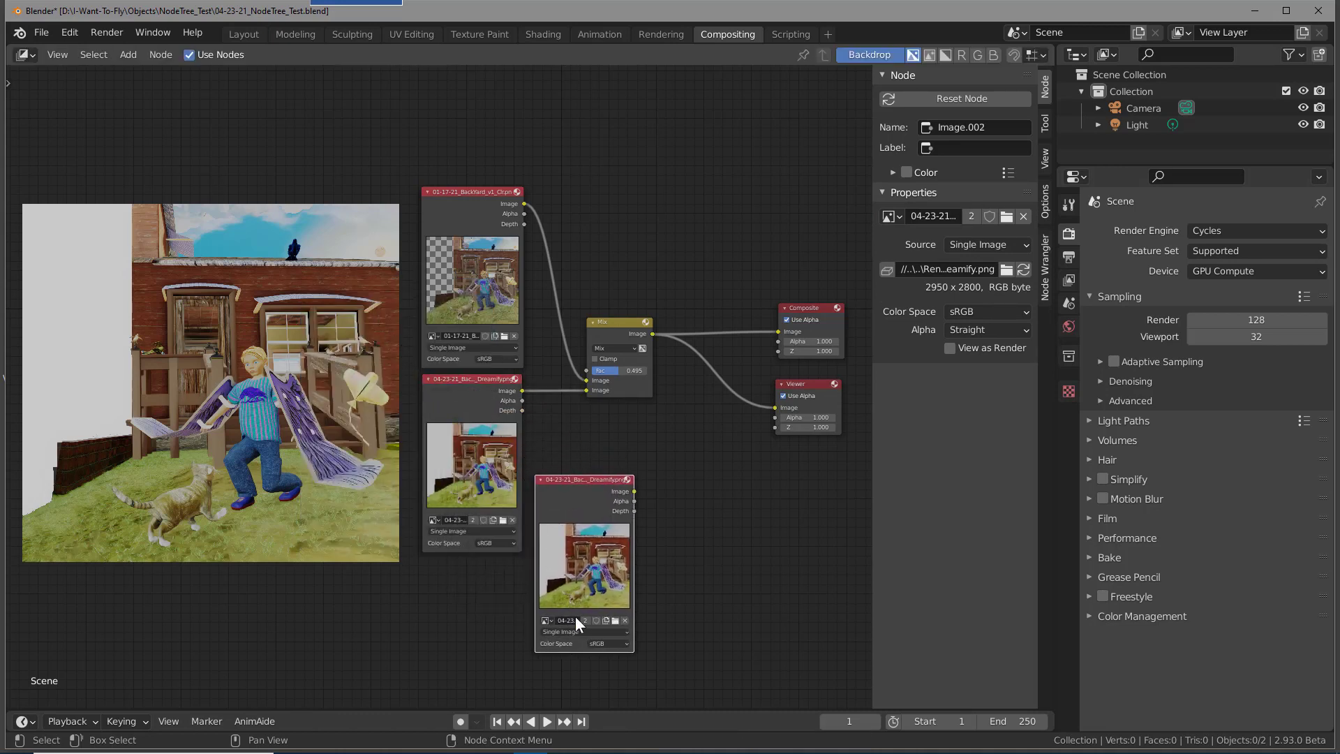
- Load 04-23-21_BackYard_v1_Sketch.png into the duplicated image node and place the node below the Dreamify image node
click(617, 621)
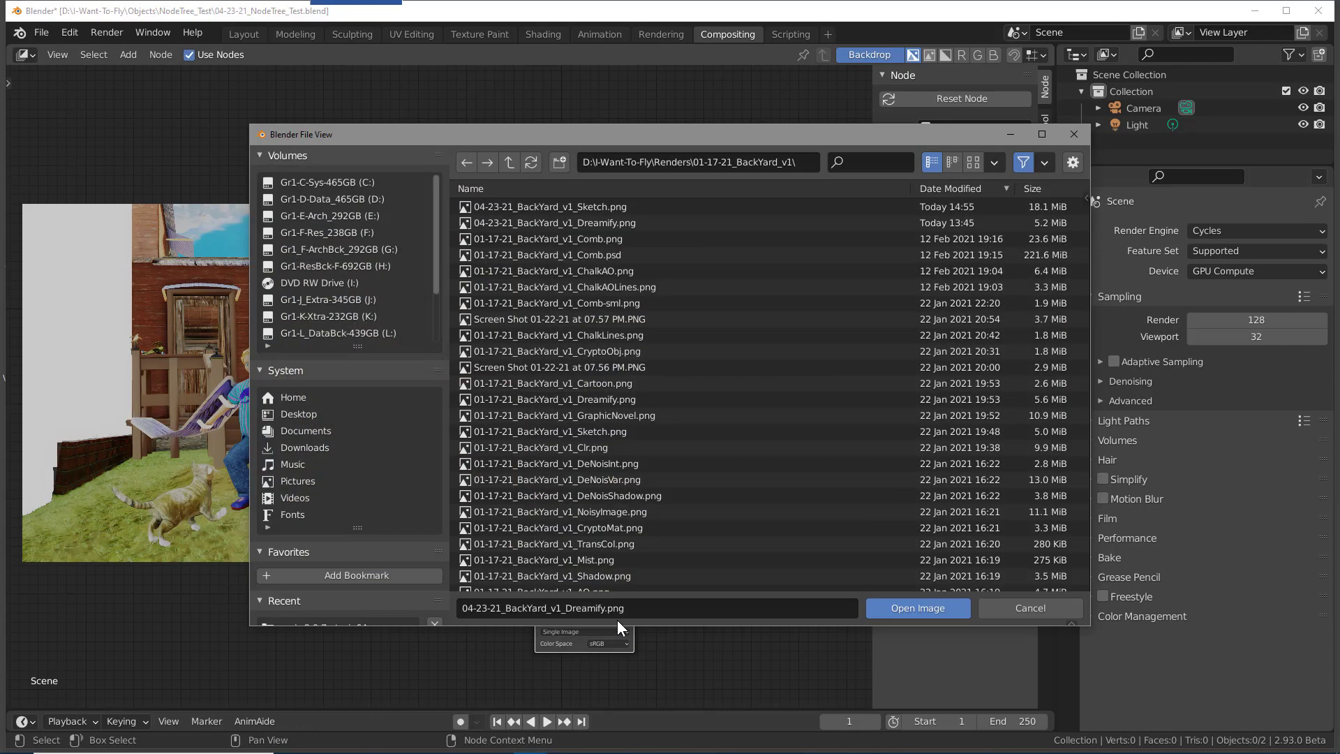
click(614, 207)
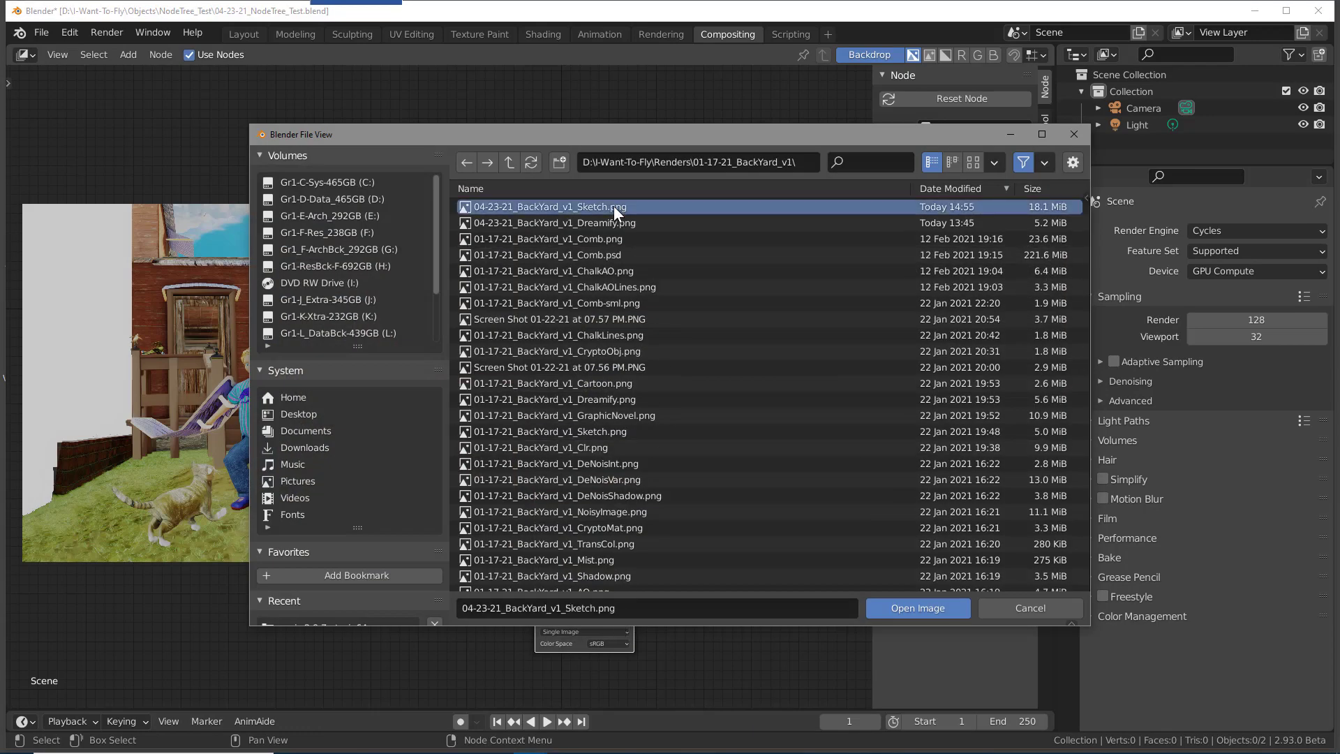
click(945, 610)
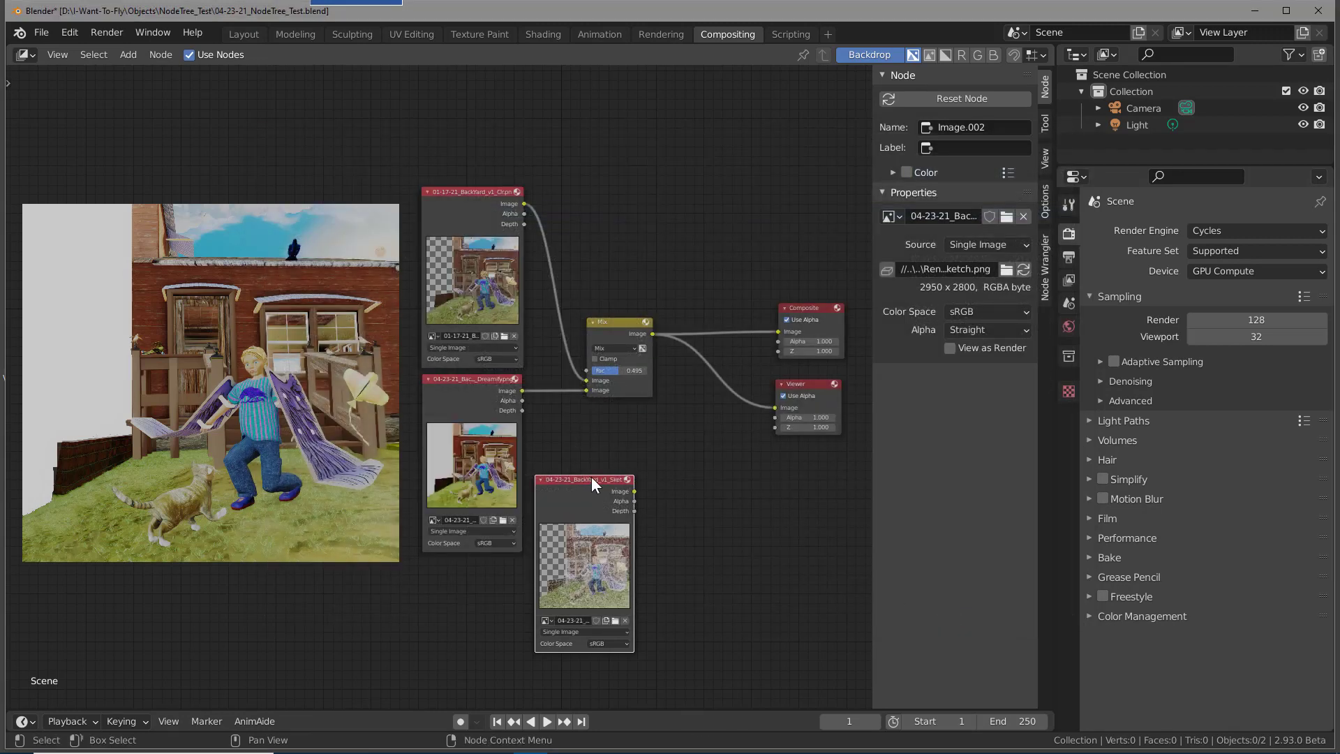
drag(591, 477, 485, 568)
- Duplicate the Mix node and place the copy below the original, beside the image nodes
click(622, 325)
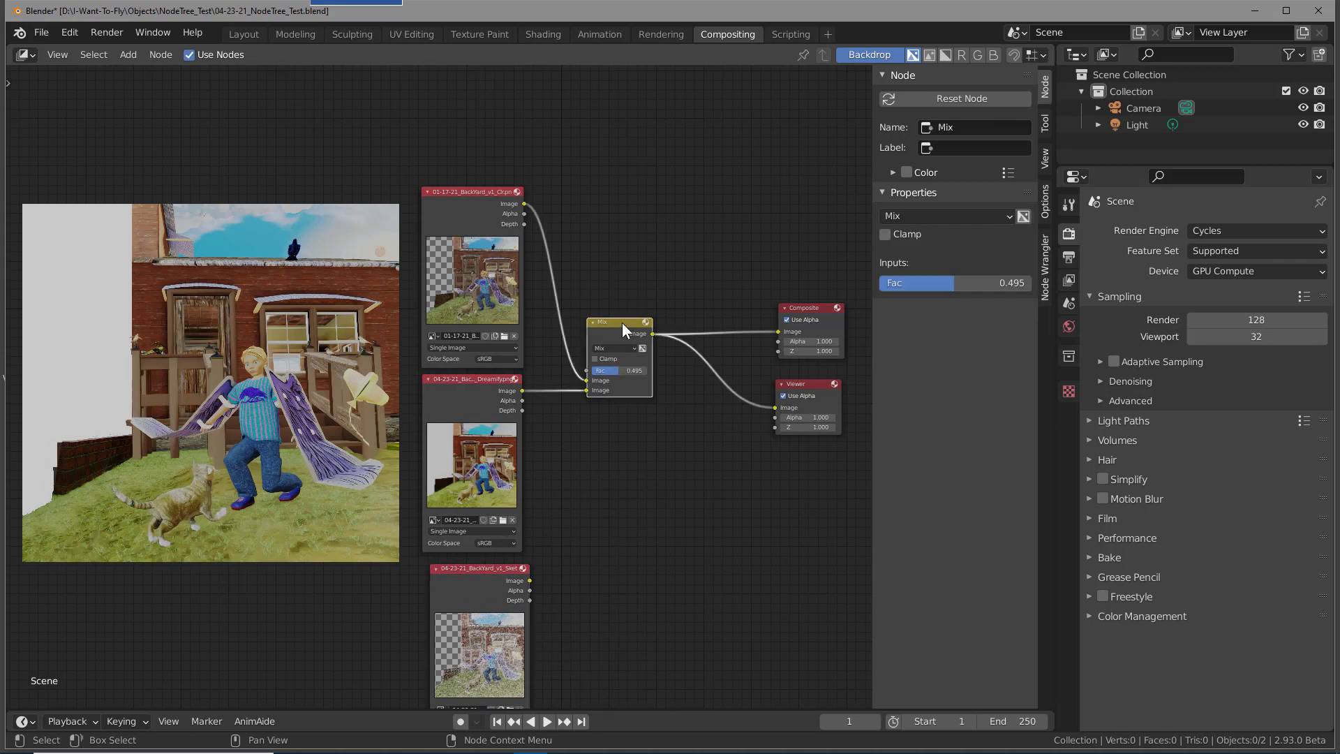
right_click(622, 323)
click(621, 322)
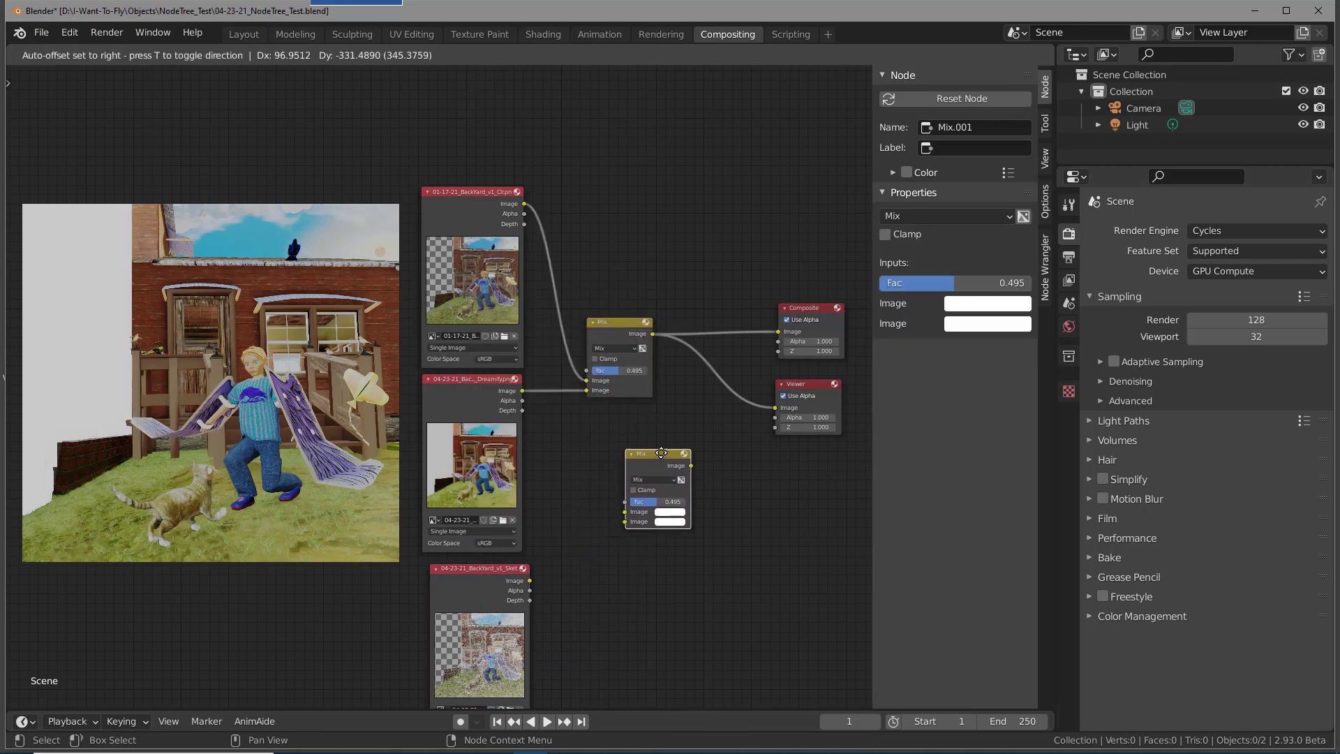
click(660, 466)
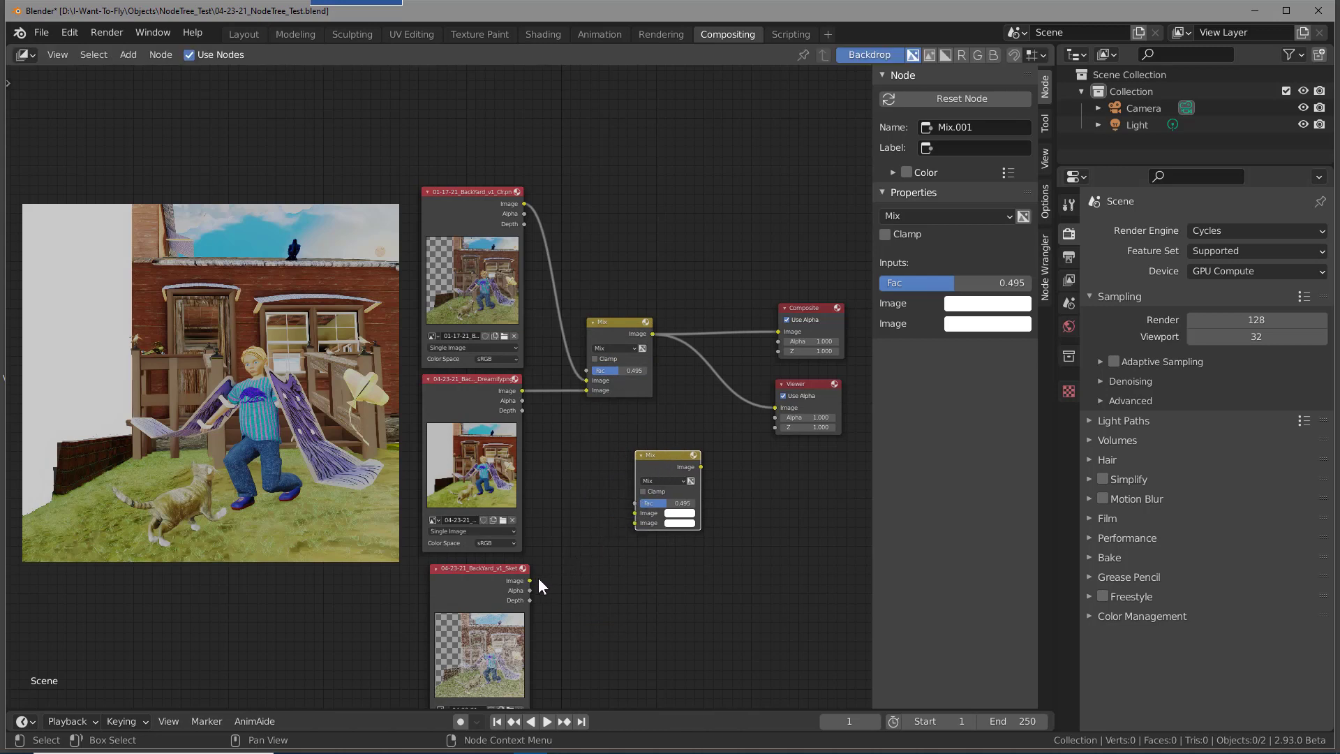
- Wire the first Mix output and the Sketch image into the new Mix node, and its output into the Viewer and Composite nodes
drag(531, 579, 636, 524)
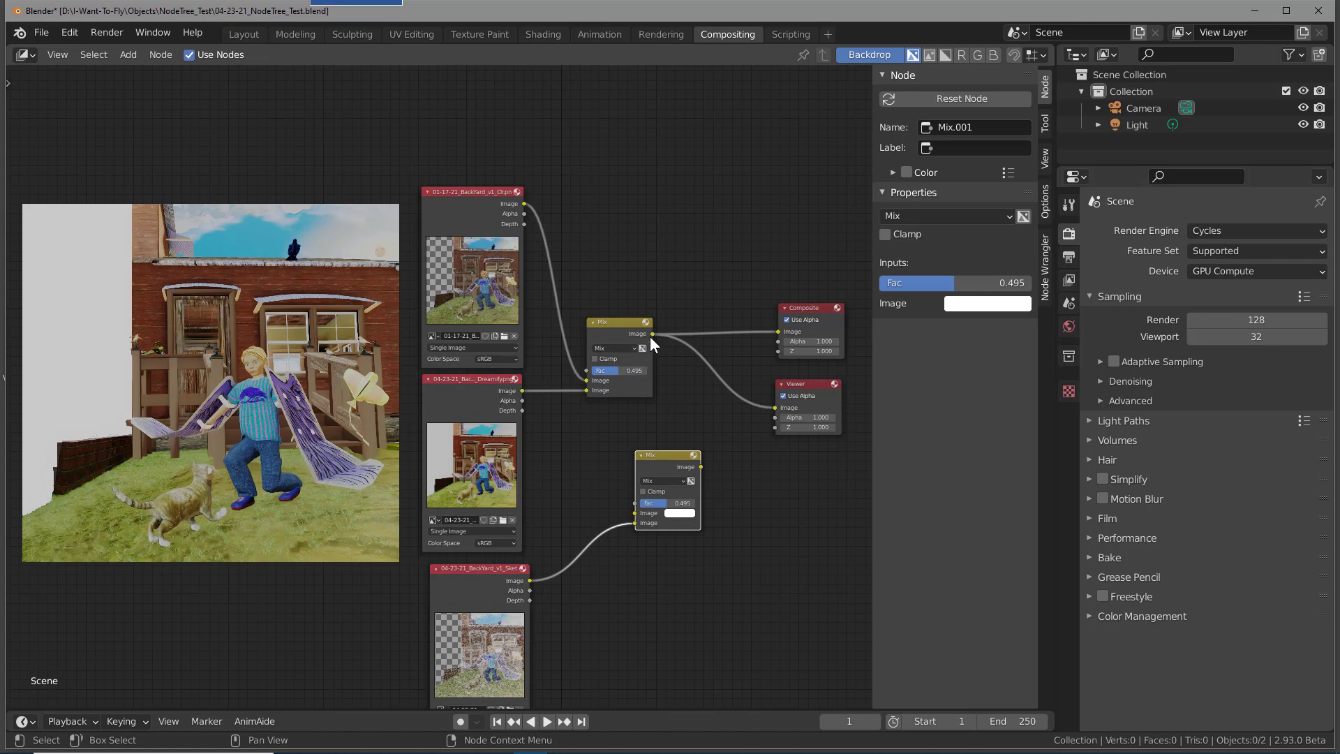
drag(652, 333, 628, 511)
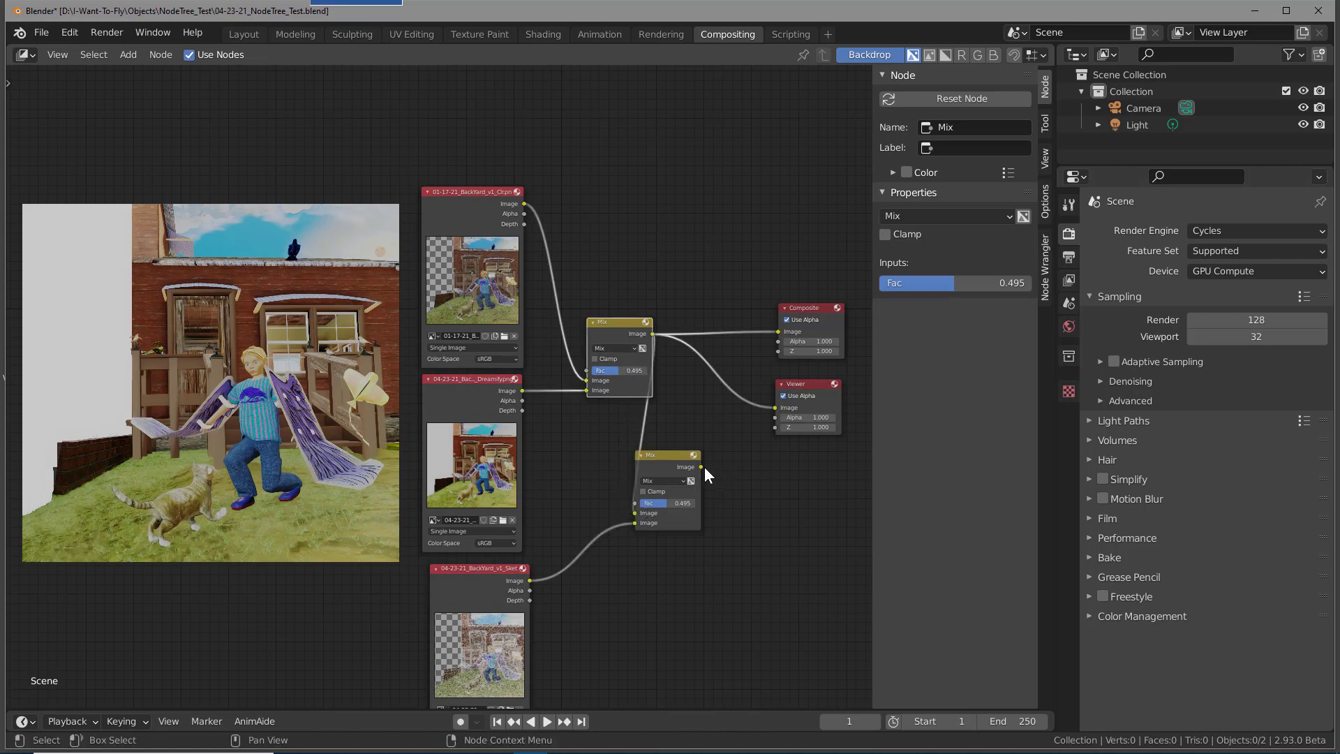
drag(700, 467, 776, 409)
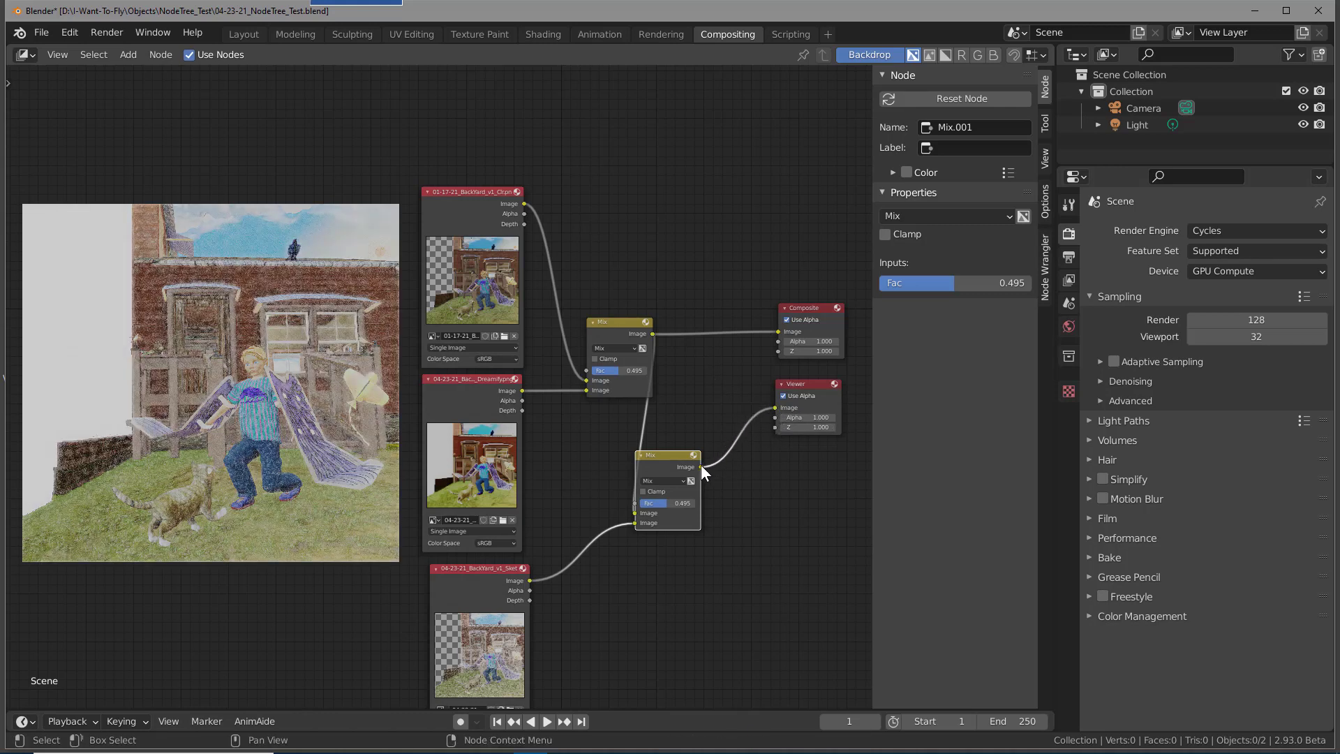
drag(701, 463, 780, 333)
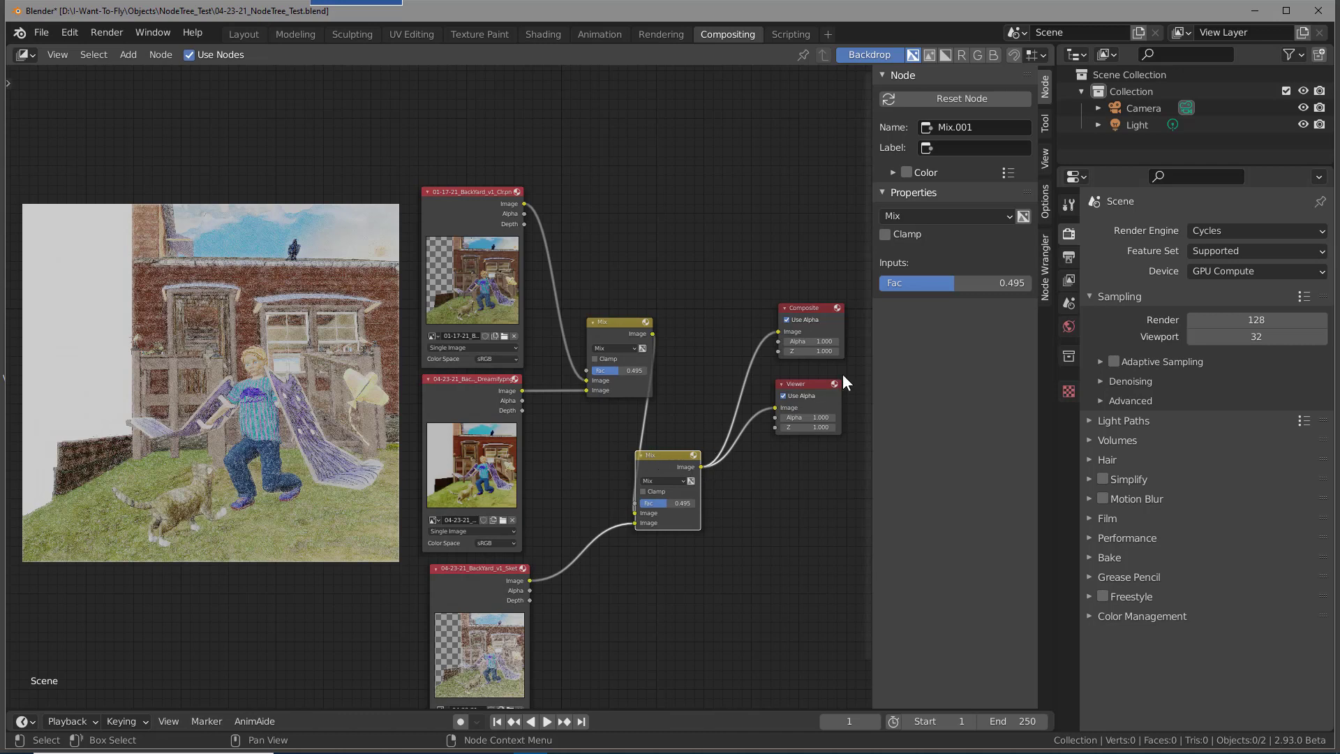
- Lower the new Mix node's Fac to 0.277, judging the sketch blend on the enlarged backdrop
drag(968, 284, 940, 284)
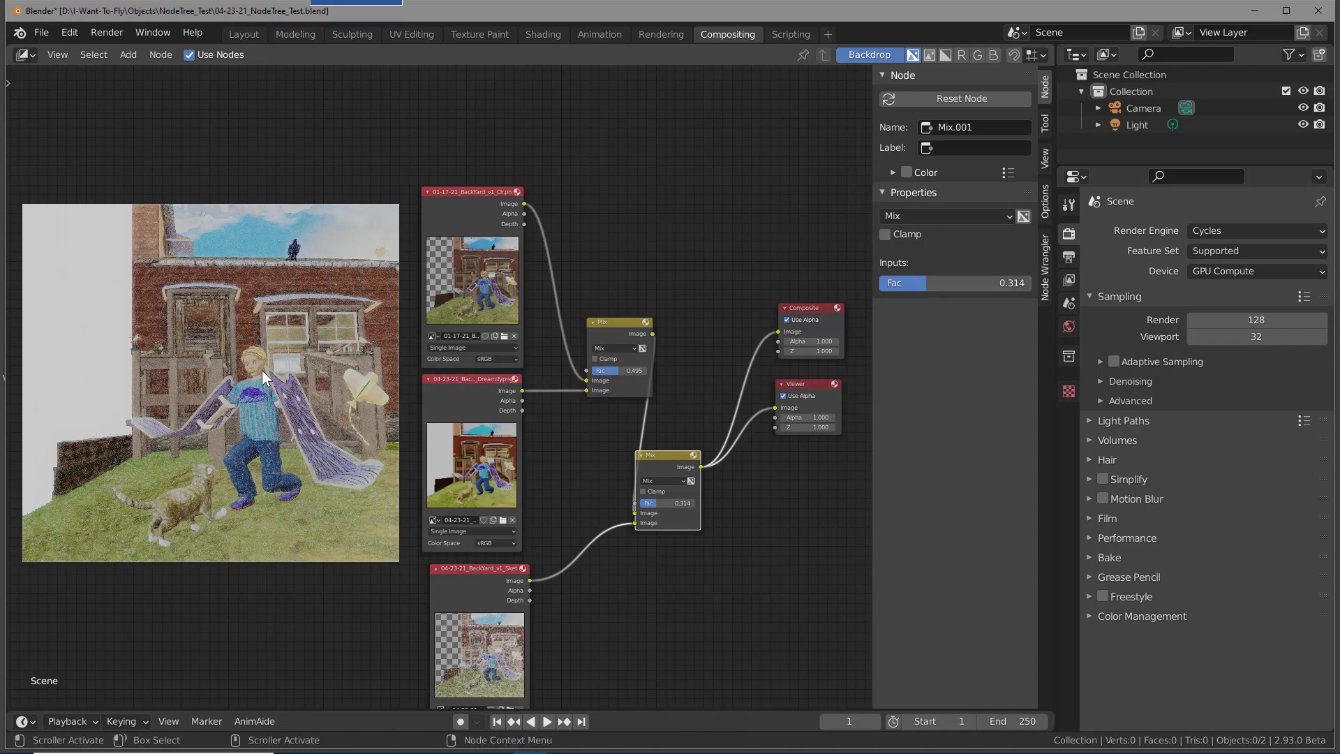
key(alt+v)
key(alt+v)
key(alt+v)
key(alt+v)
key(alt+v)
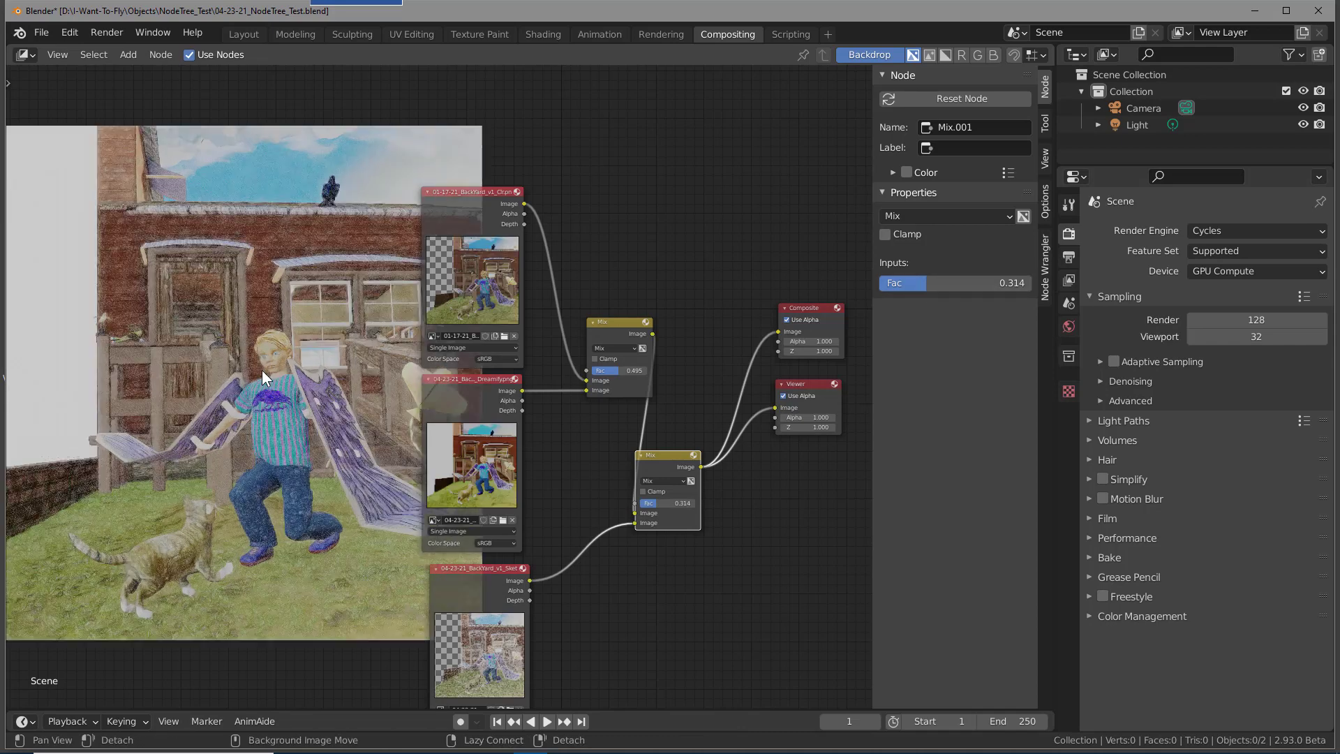
key(alt+v)
key(alt+v)
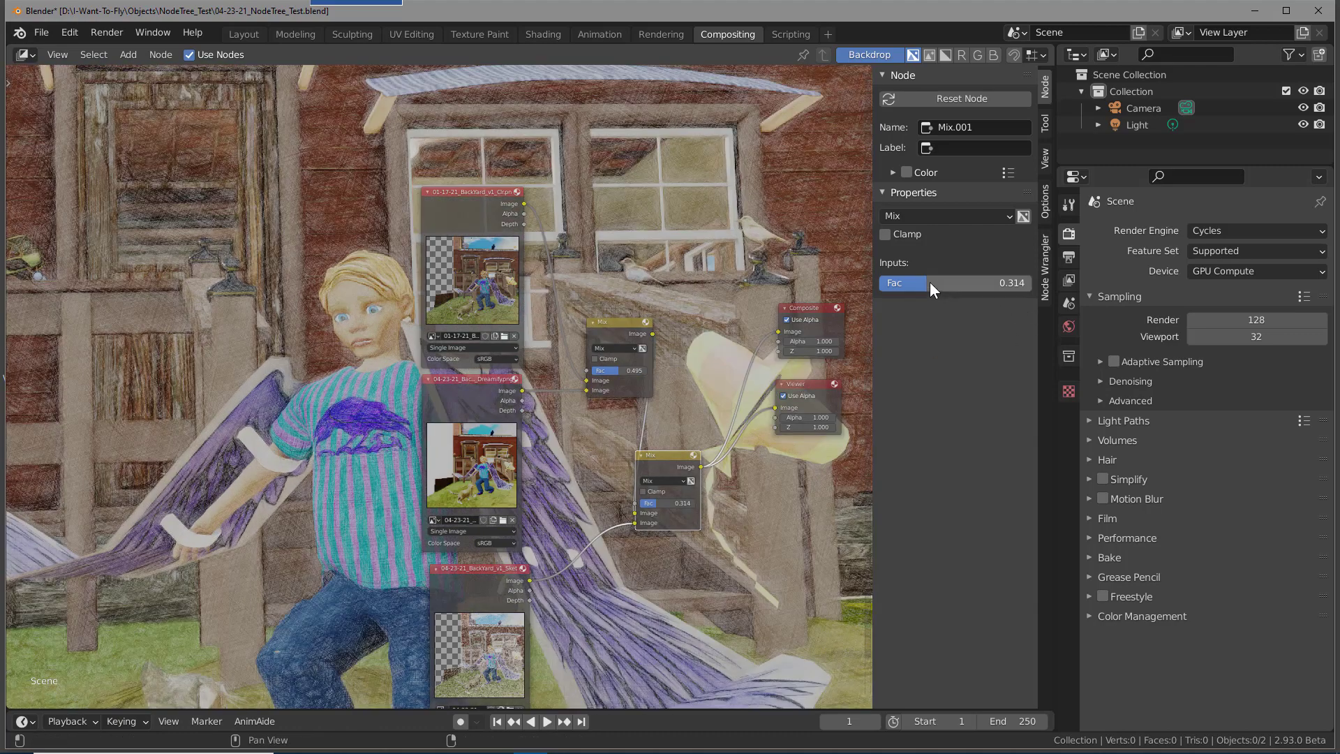
mouse_move(930, 282)
mouse_down()
mouse_move(989, 283)
mouse_move(919, 284)
mouse_up()
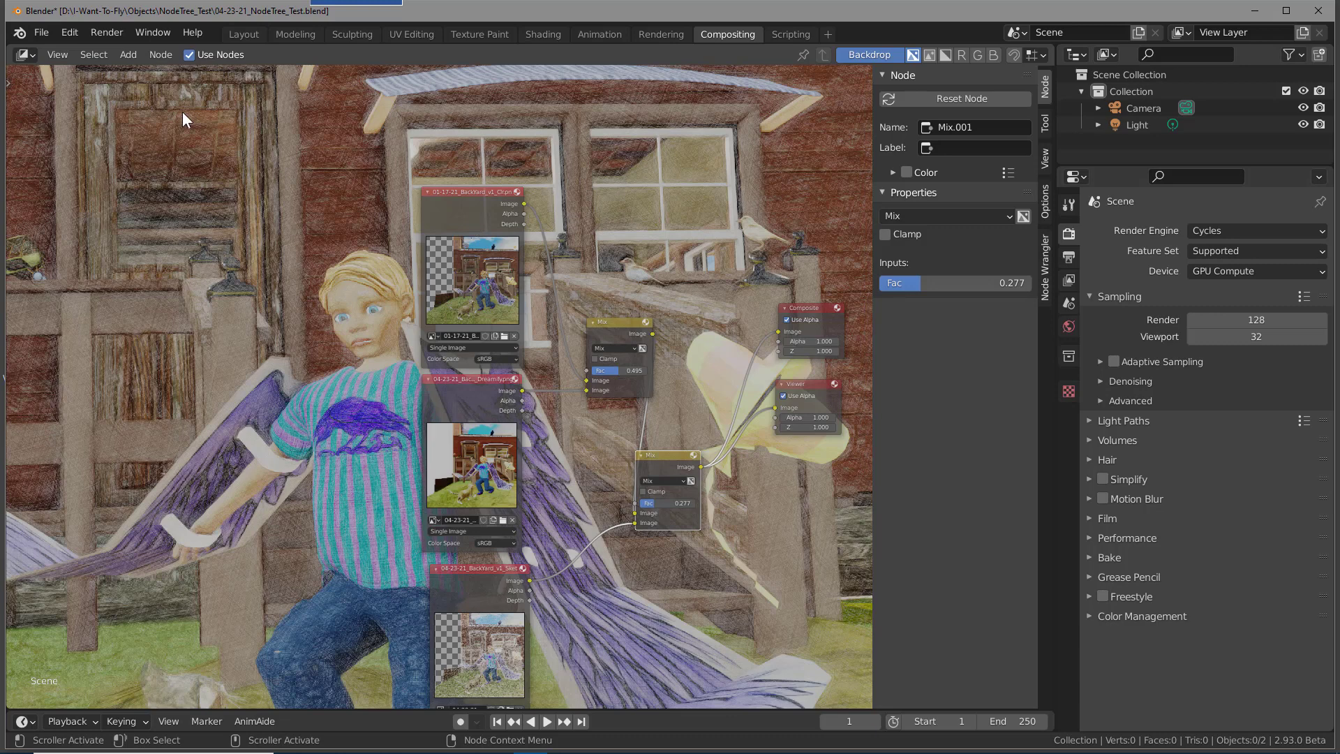
- Save the blend file under its current name, 04-23-21_NodeTree_Test.blend
click(42, 35)
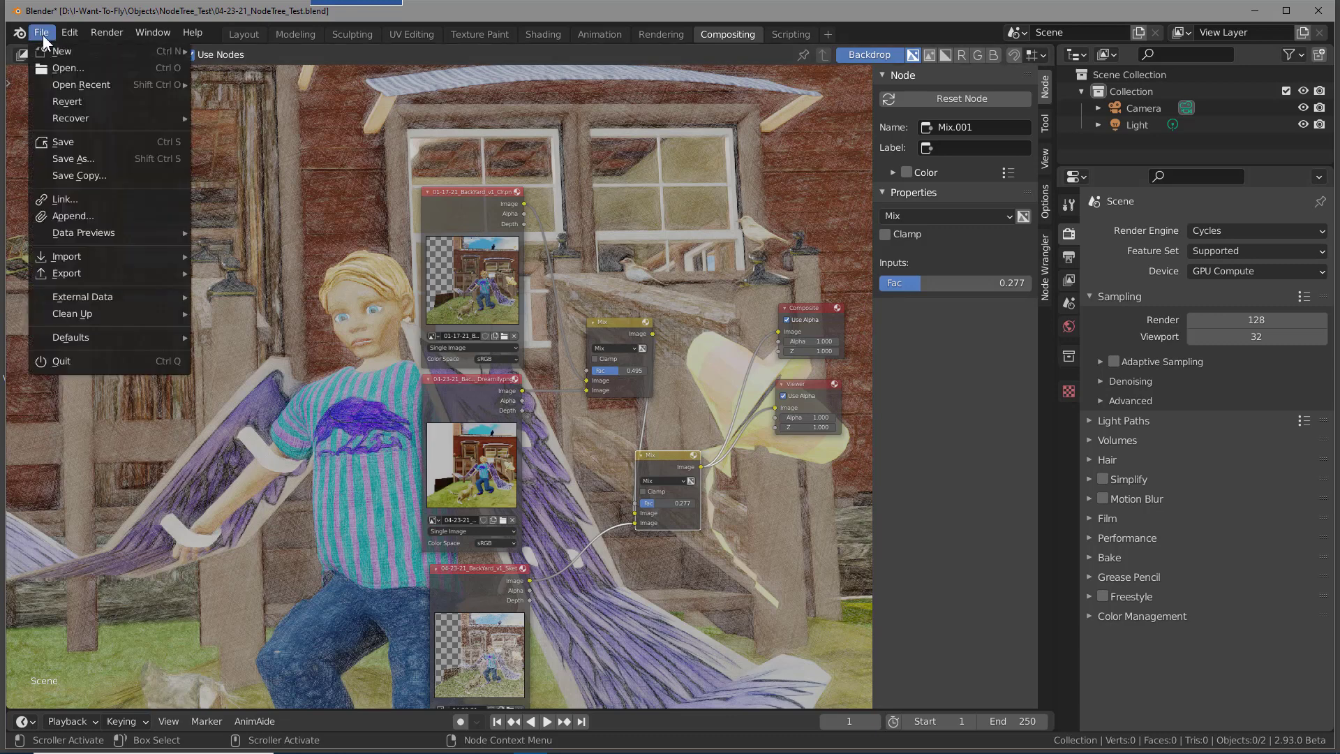
click(59, 140)
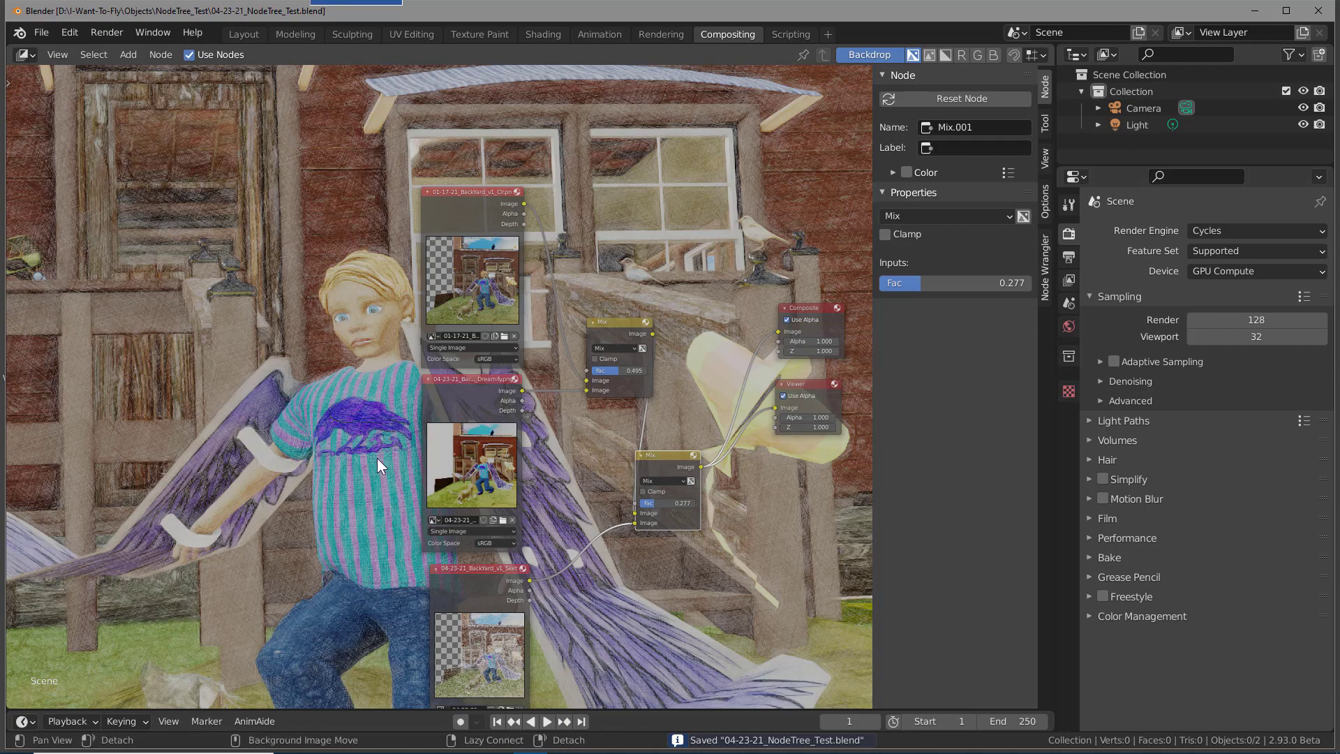
- Rearrange the two Mix nodes so they sit in sequence between the image nodes and the Composite and Viewer nodes
key(v)
key(v)
key(v)
key(v)
key(v)
key(v)
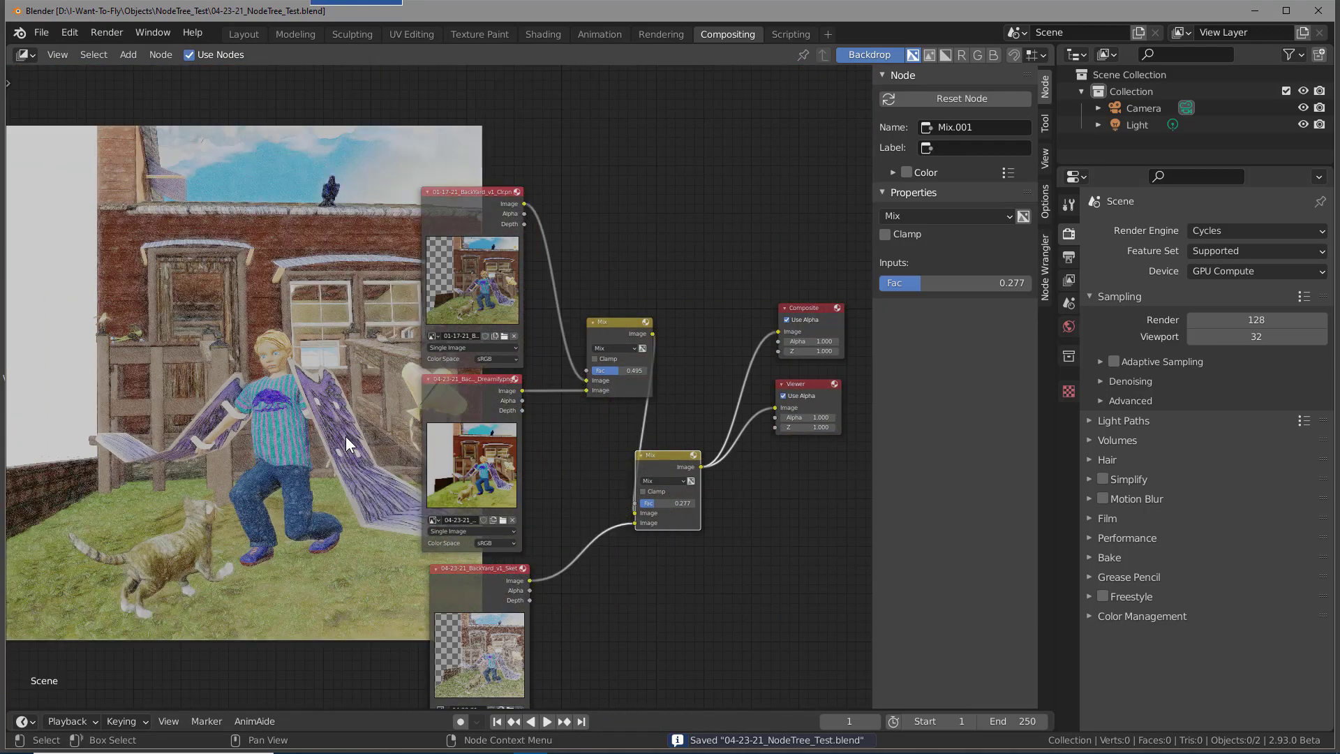
scroll(580, 445, down, 1)
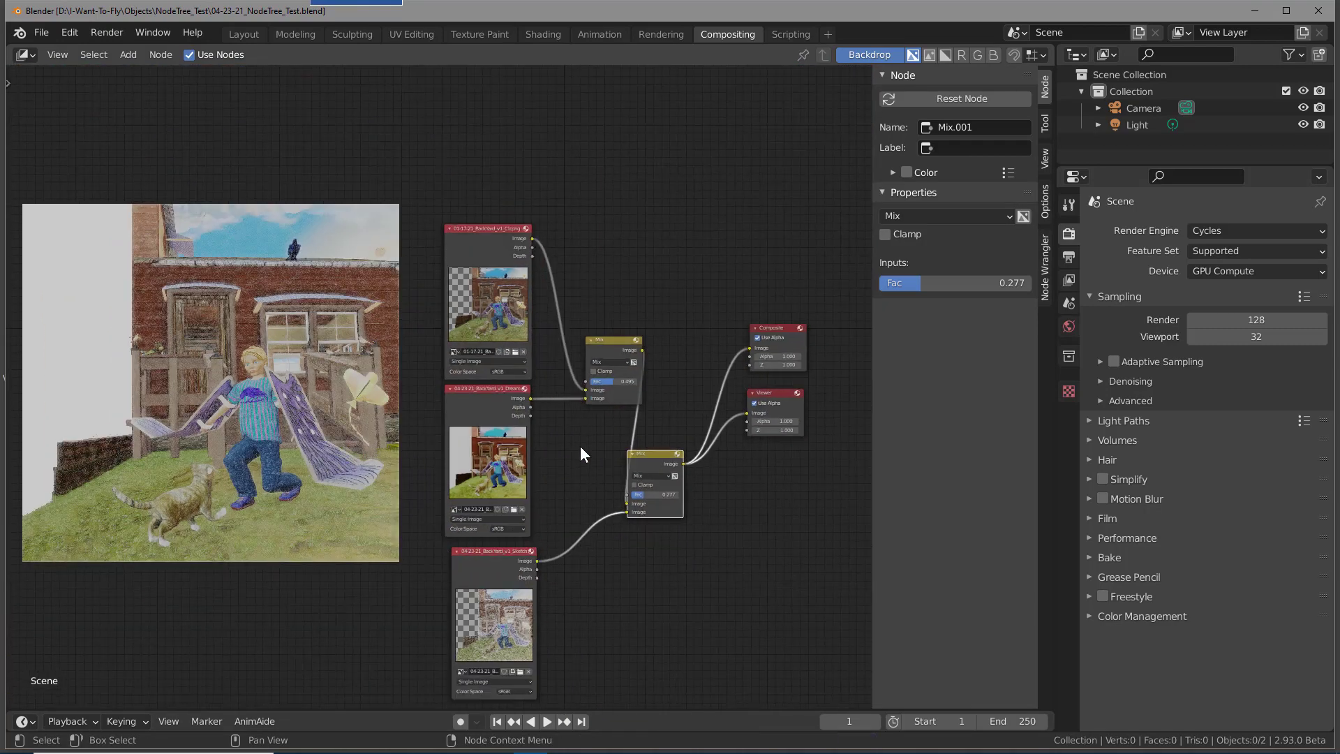
middle_drag(580, 447, 578, 388)
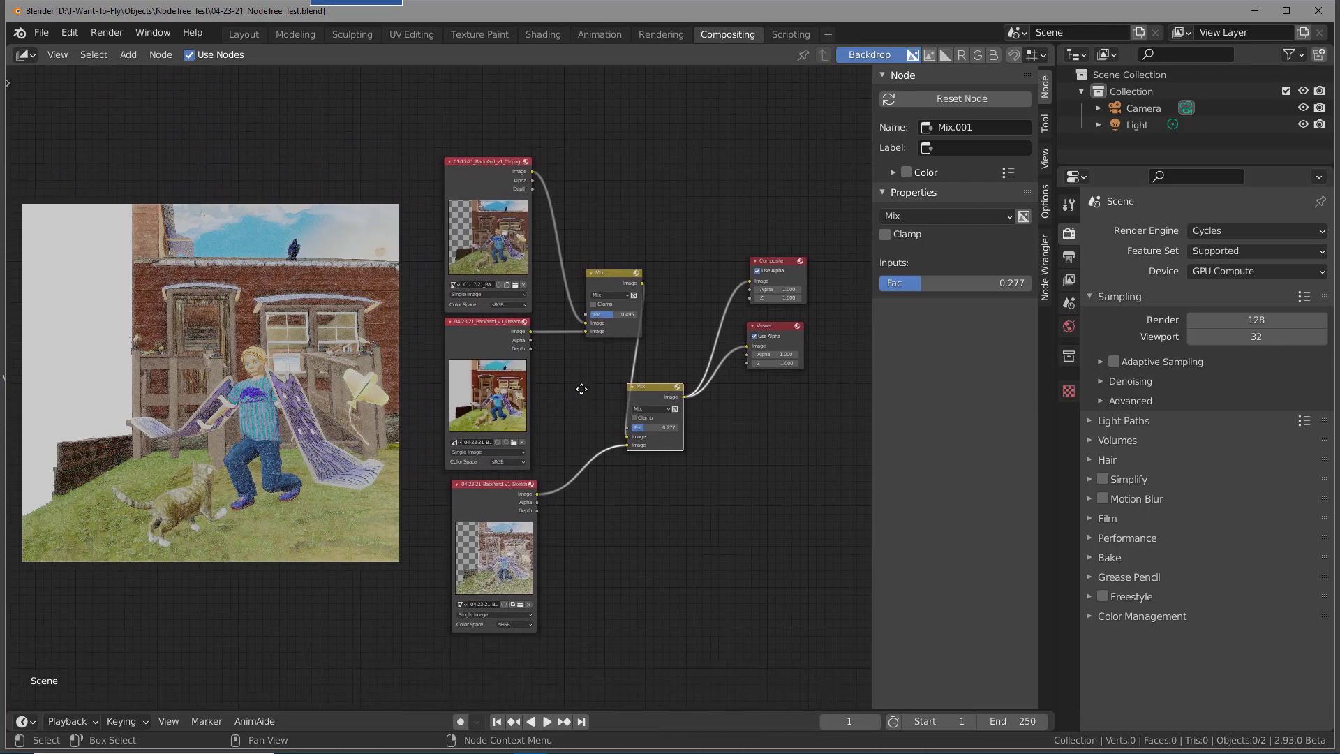
drag(619, 278, 588, 274)
drag(648, 384, 655, 314)
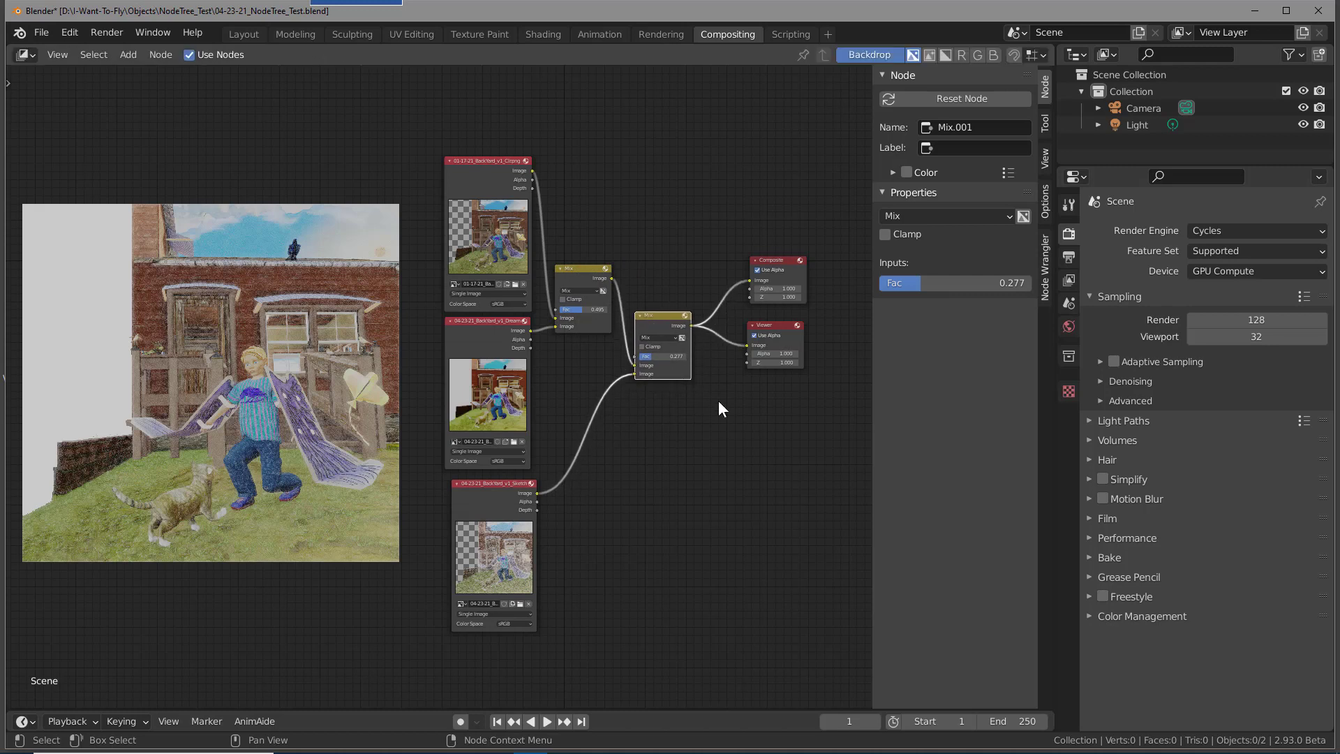